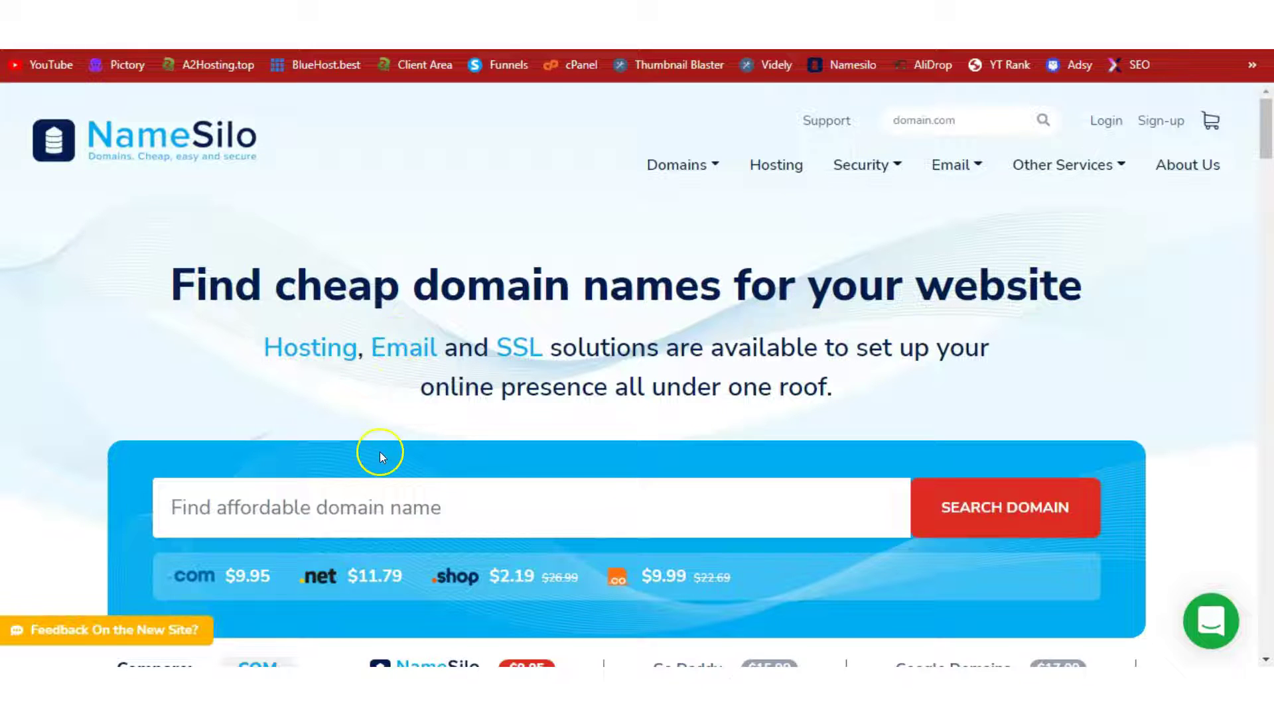
click(380, 493)
click(488, 428)
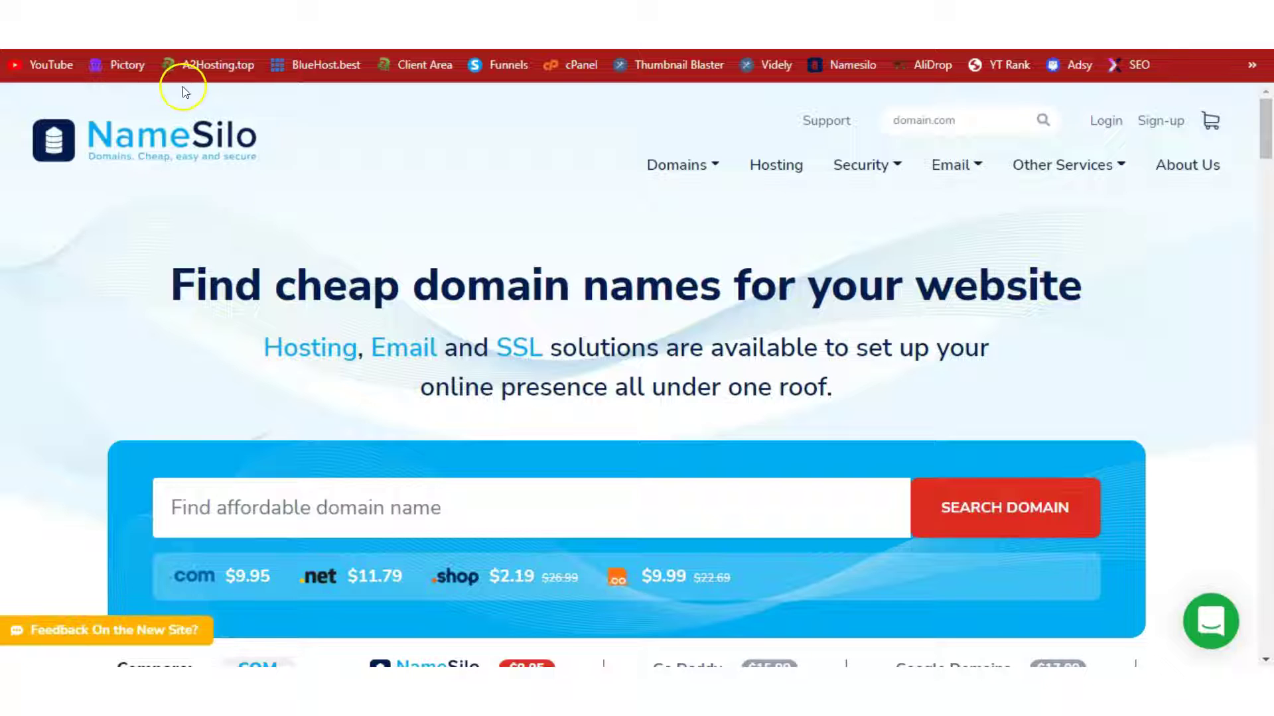
- Open the A2 Hosting site and review the hosting plans and their monthly prices
click(212, 64)
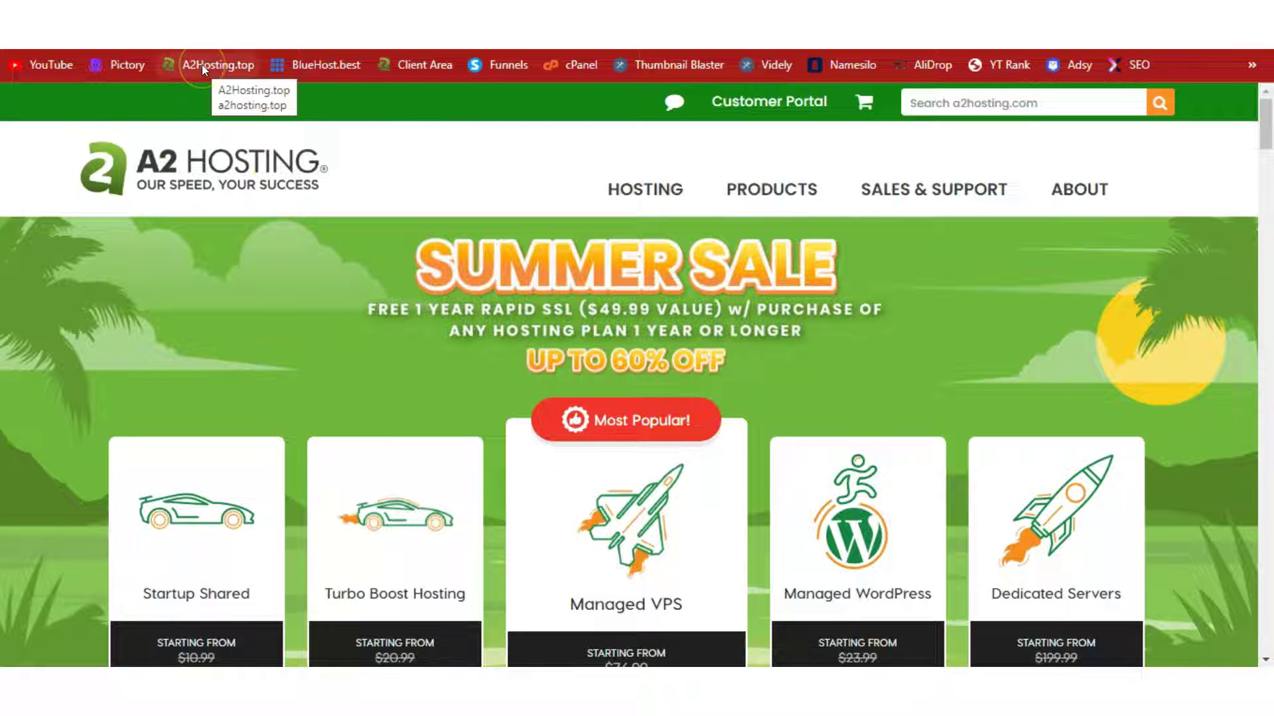
click(680, 355)
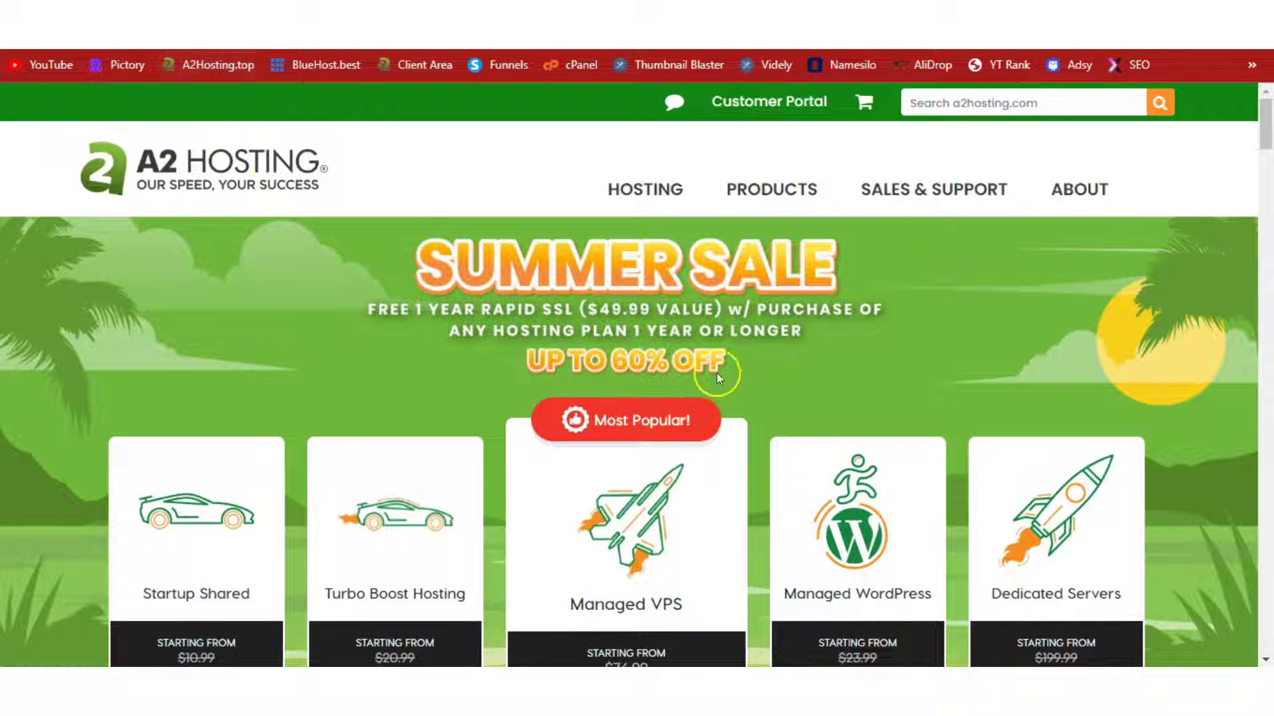
drag(1266, 122, 1268, 136)
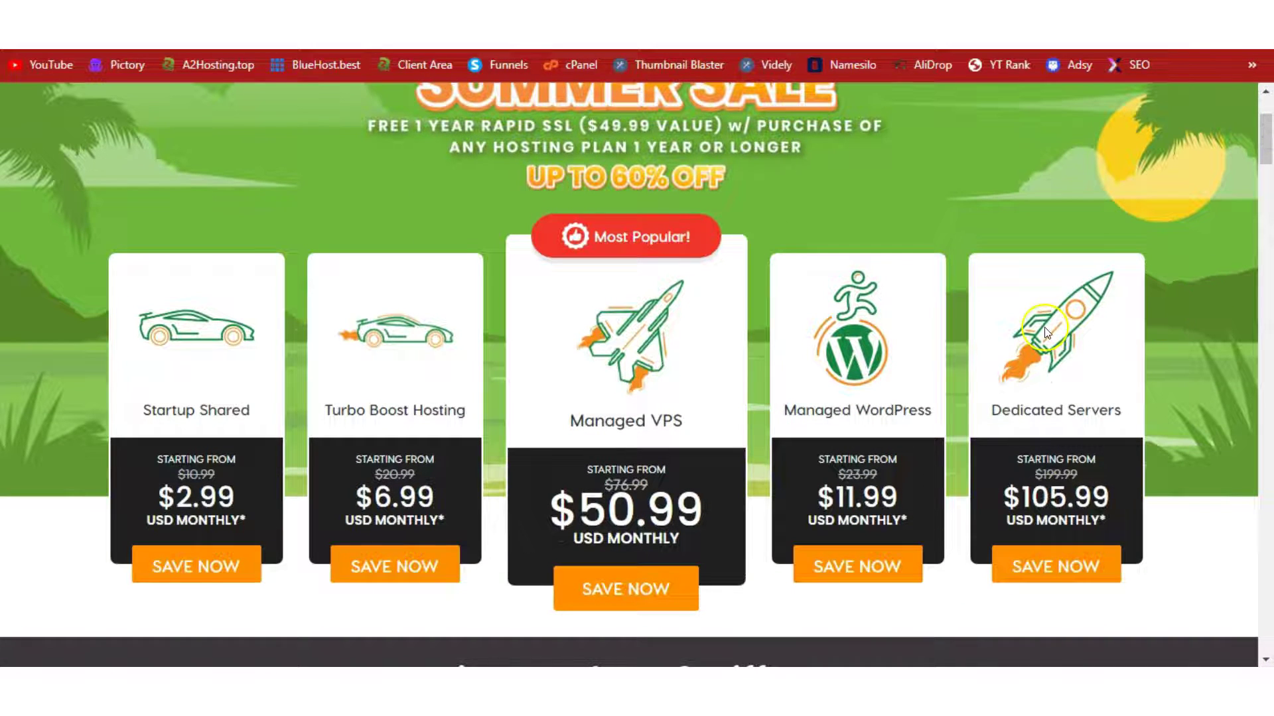
click(599, 343)
drag(1269, 132, 1267, 118)
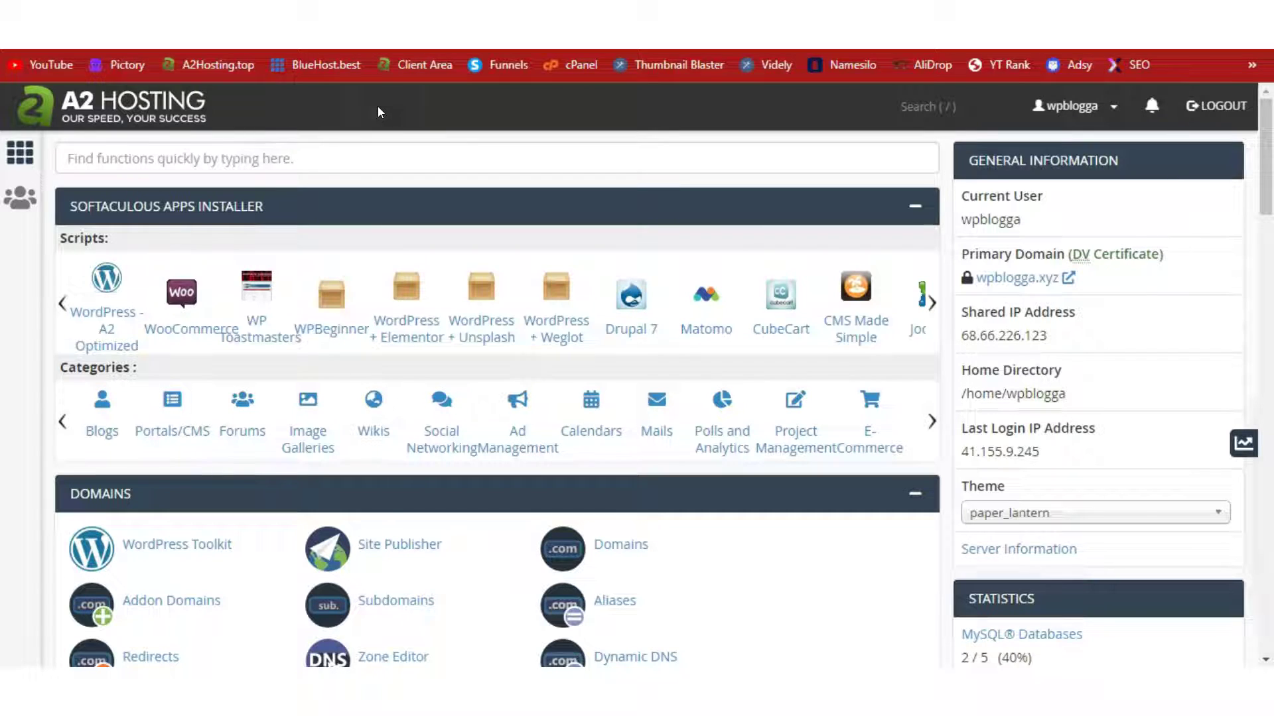
- Open the WordPress - A2 Optimized installer and review its installation form from software setup down to the install option
click(108, 314)
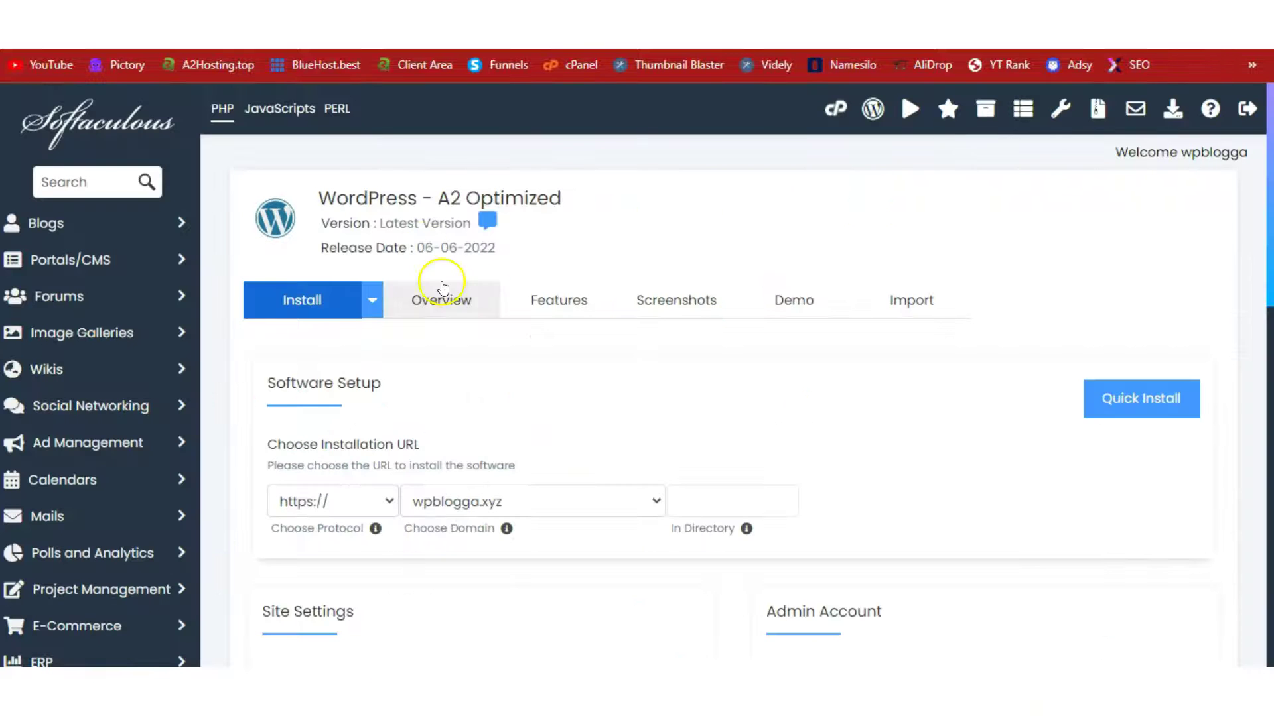
click(285, 296)
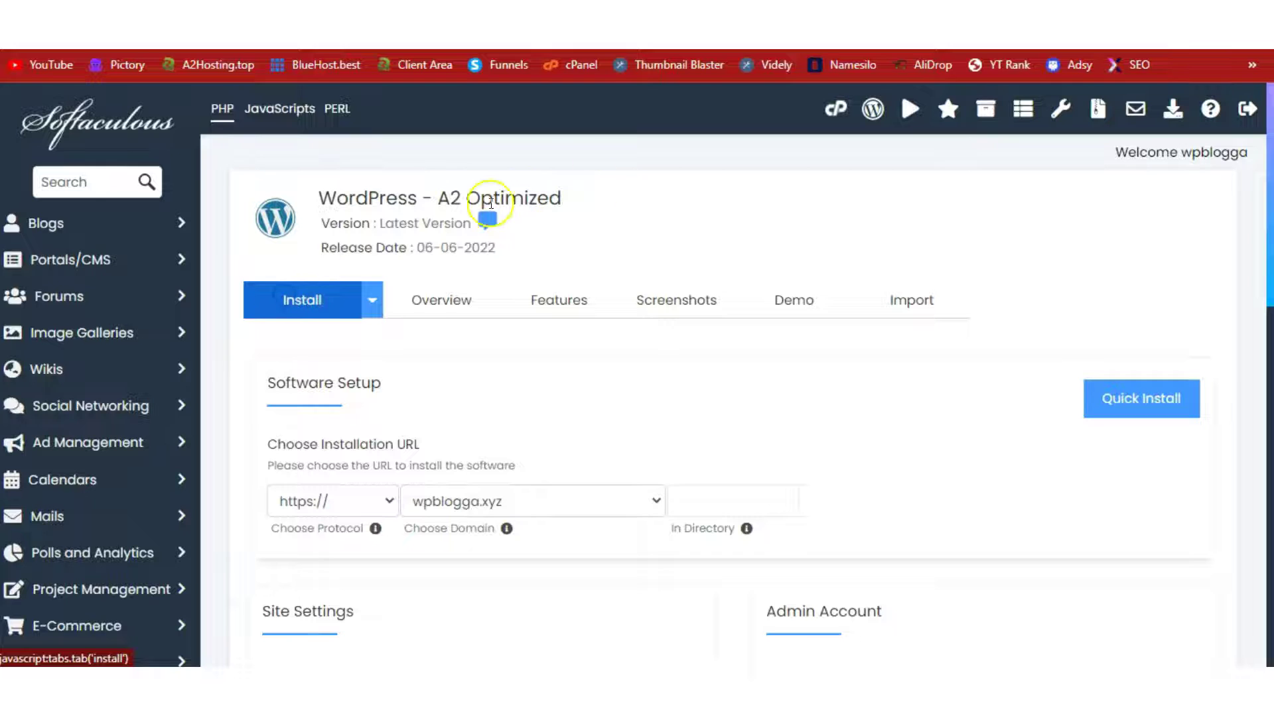
drag(1269, 147, 1270, 244)
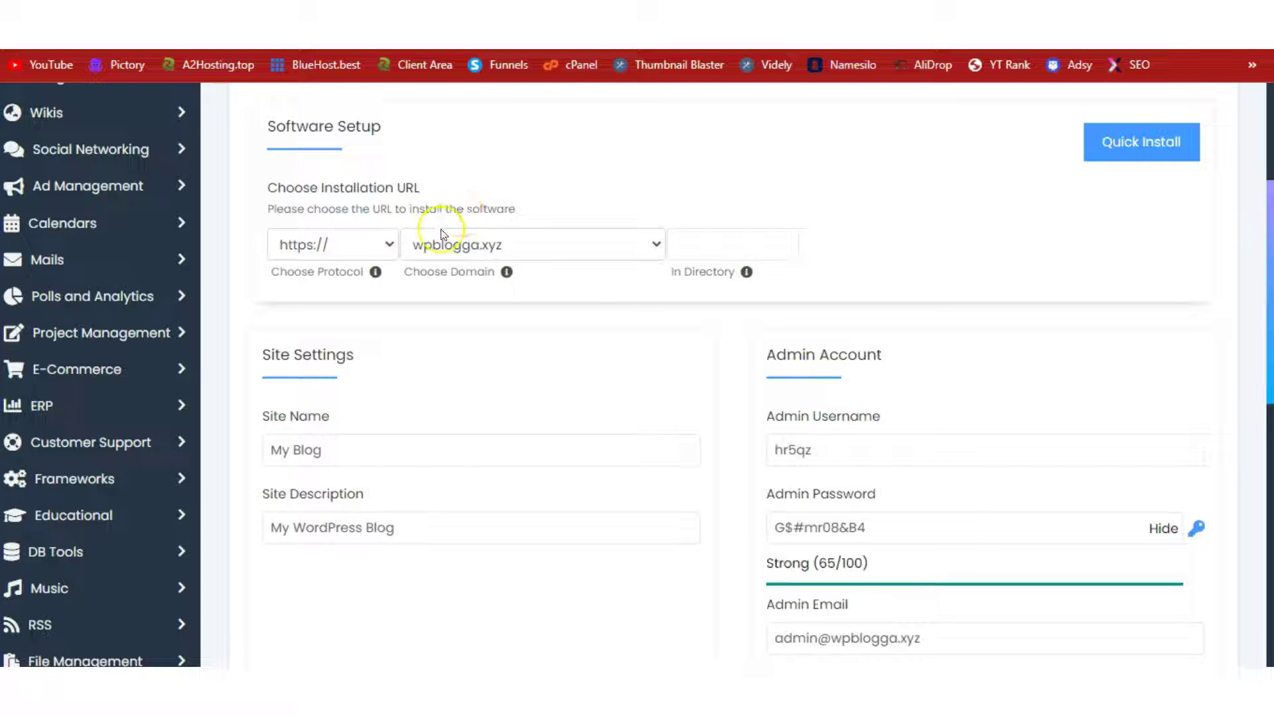
drag(1268, 229, 1269, 494)
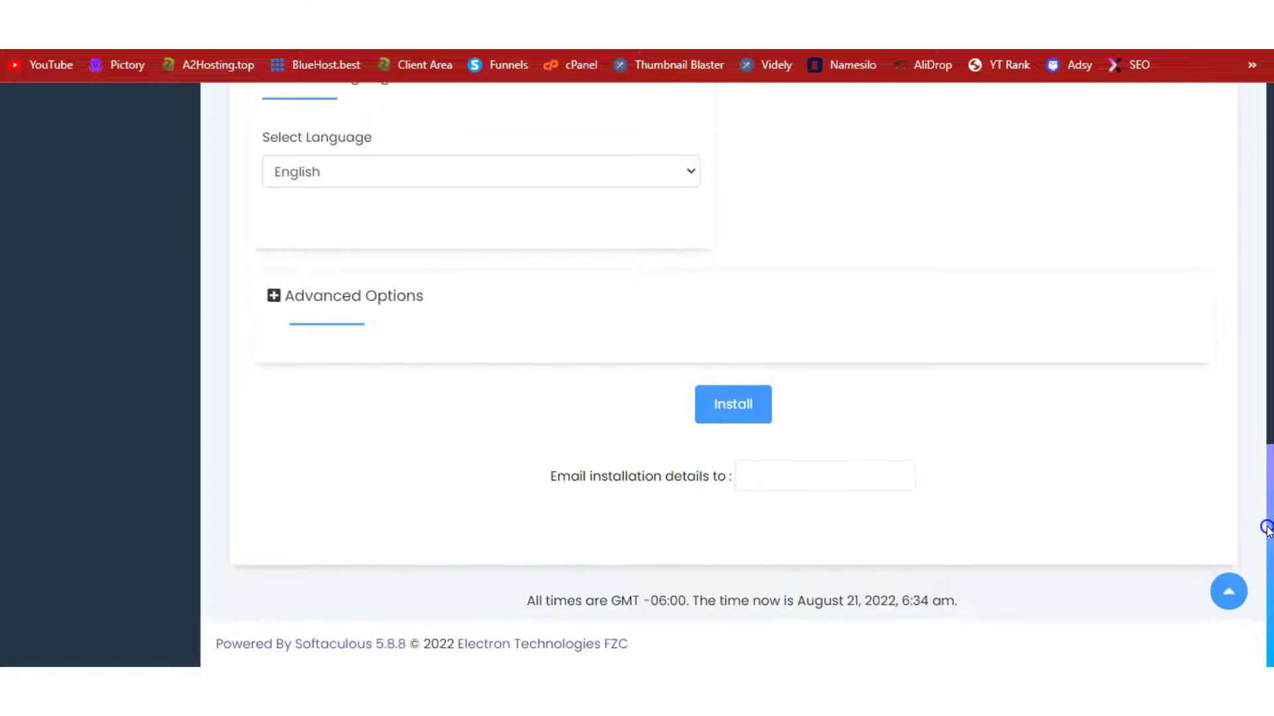
drag(1268, 541, 1268, 532)
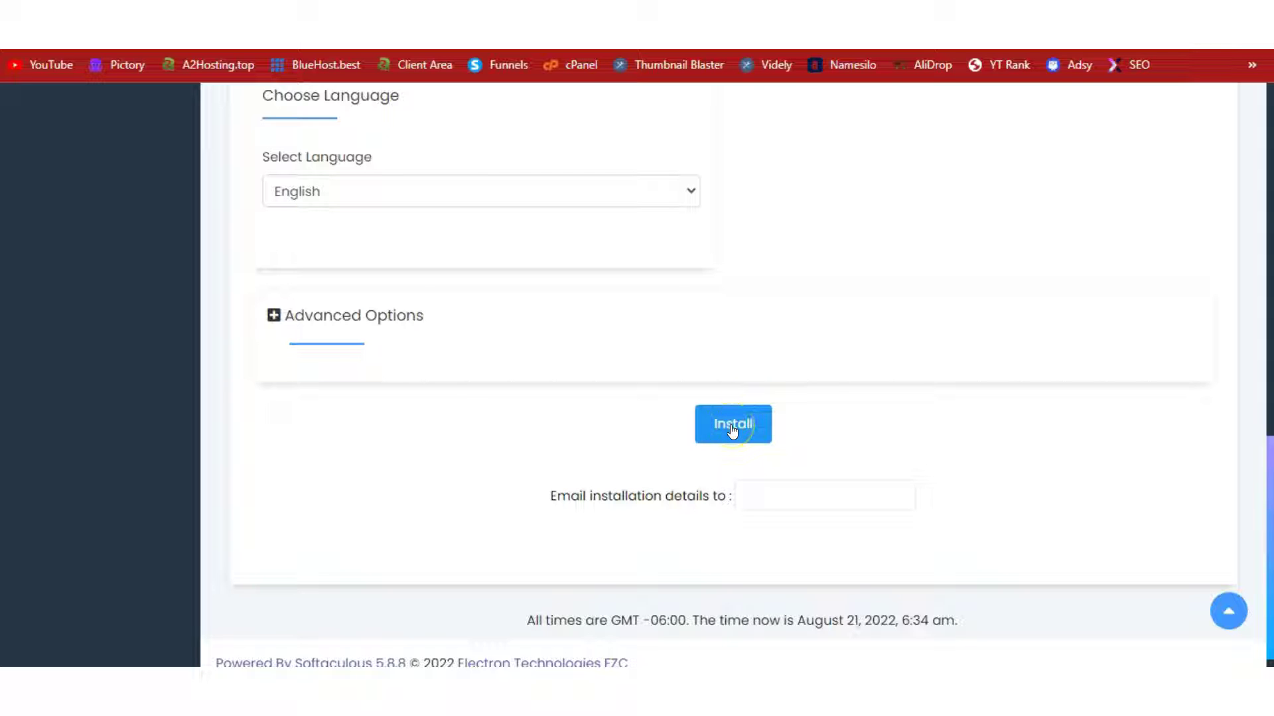
drag(1262, 506, 1265, 152)
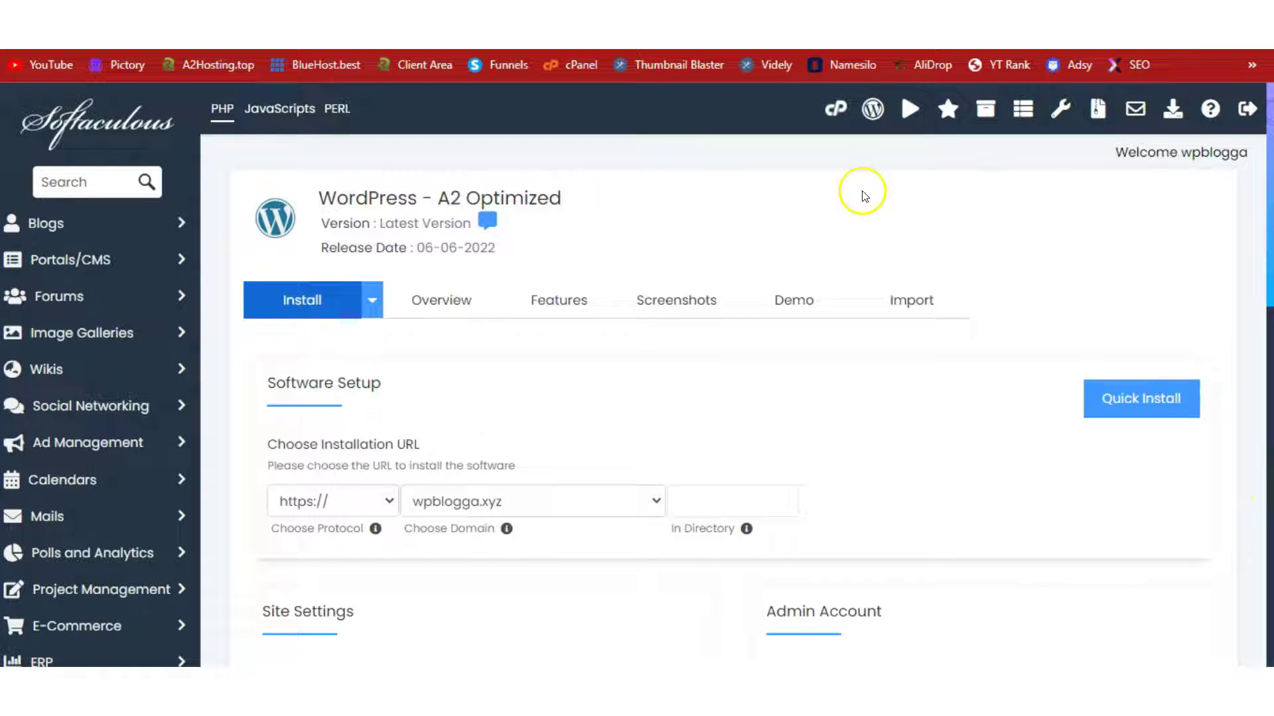
click(649, 149)
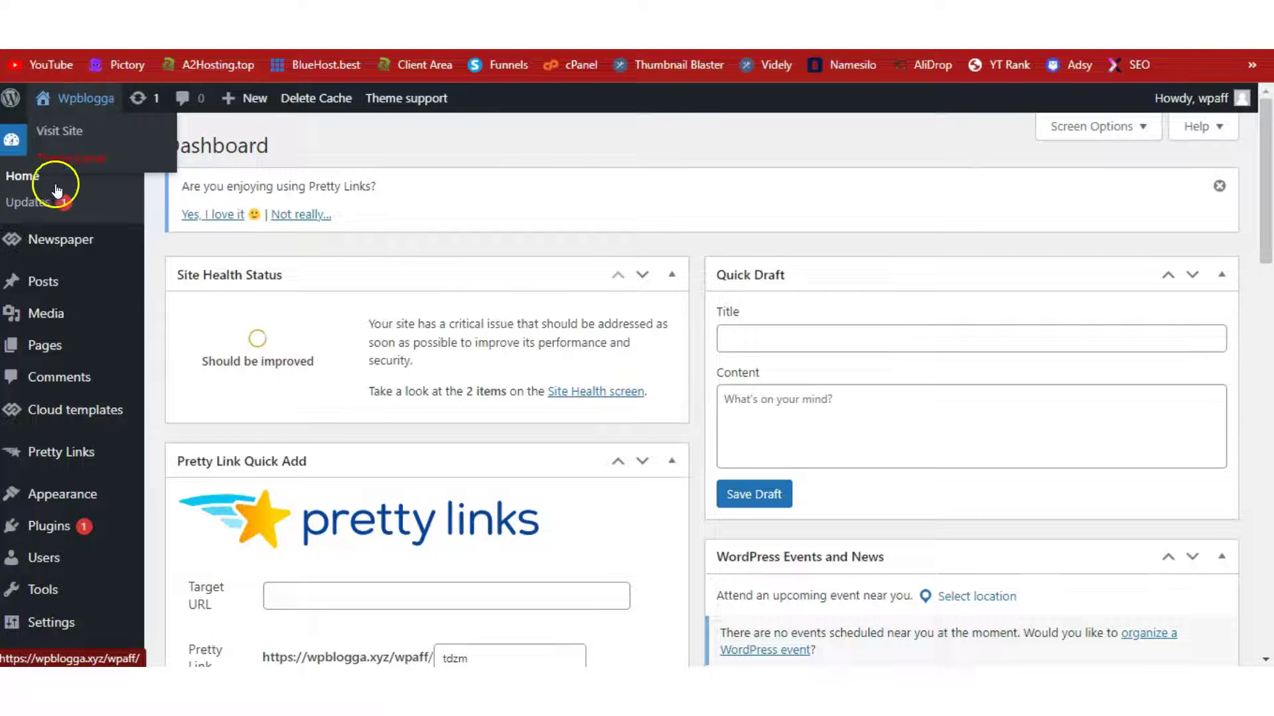
- Look through the WordPress admin dashboard from its beginning to its end
mouse_move(26, 311)
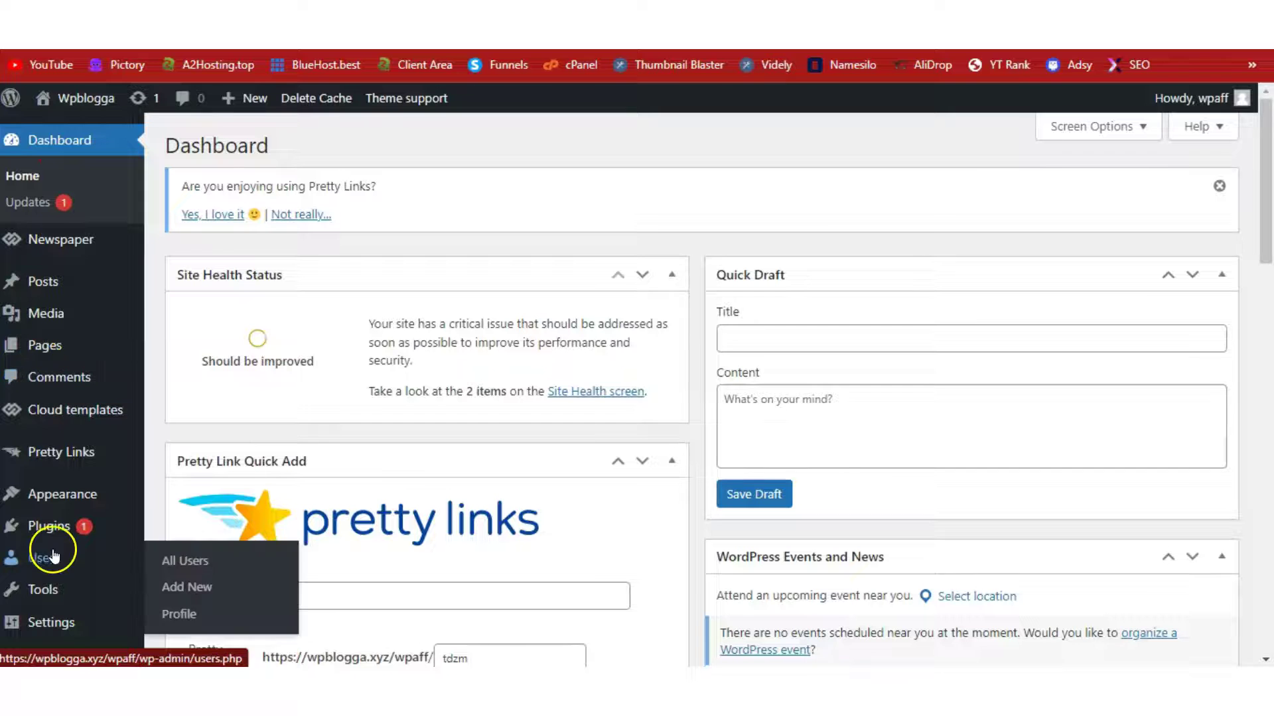
drag(1266, 142, 1268, 531)
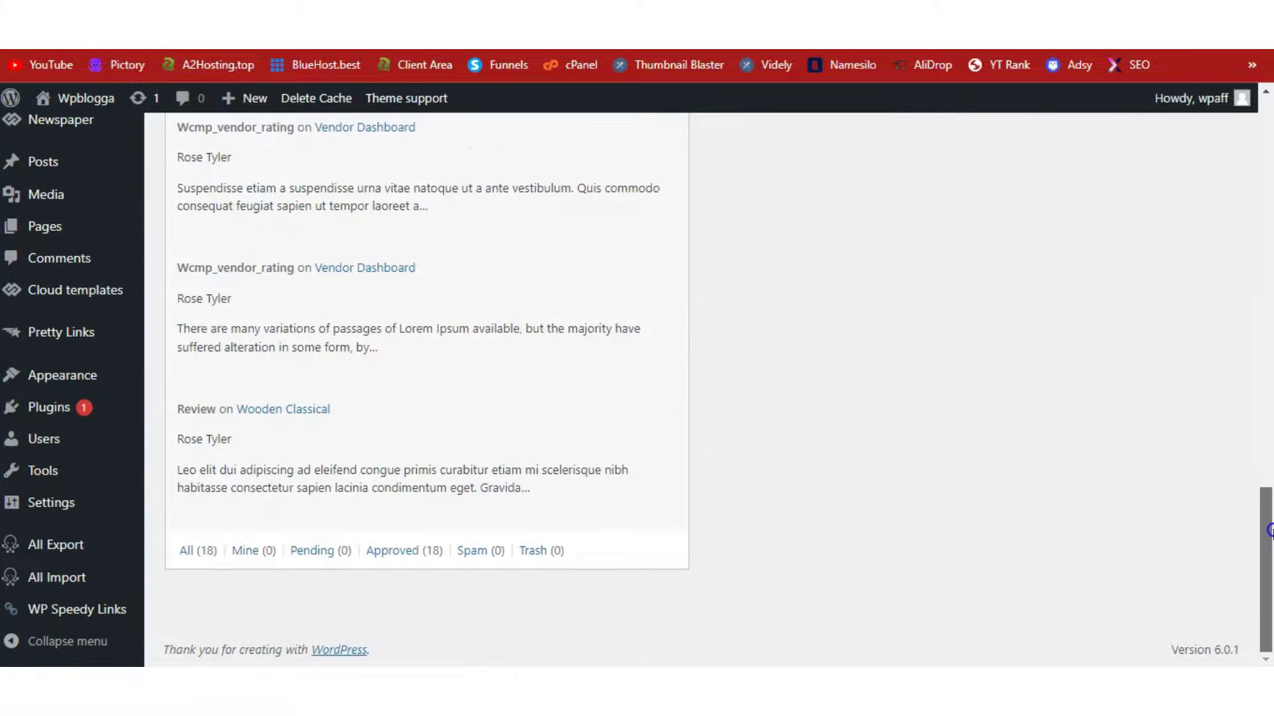
drag(1269, 600, 1266, 225)
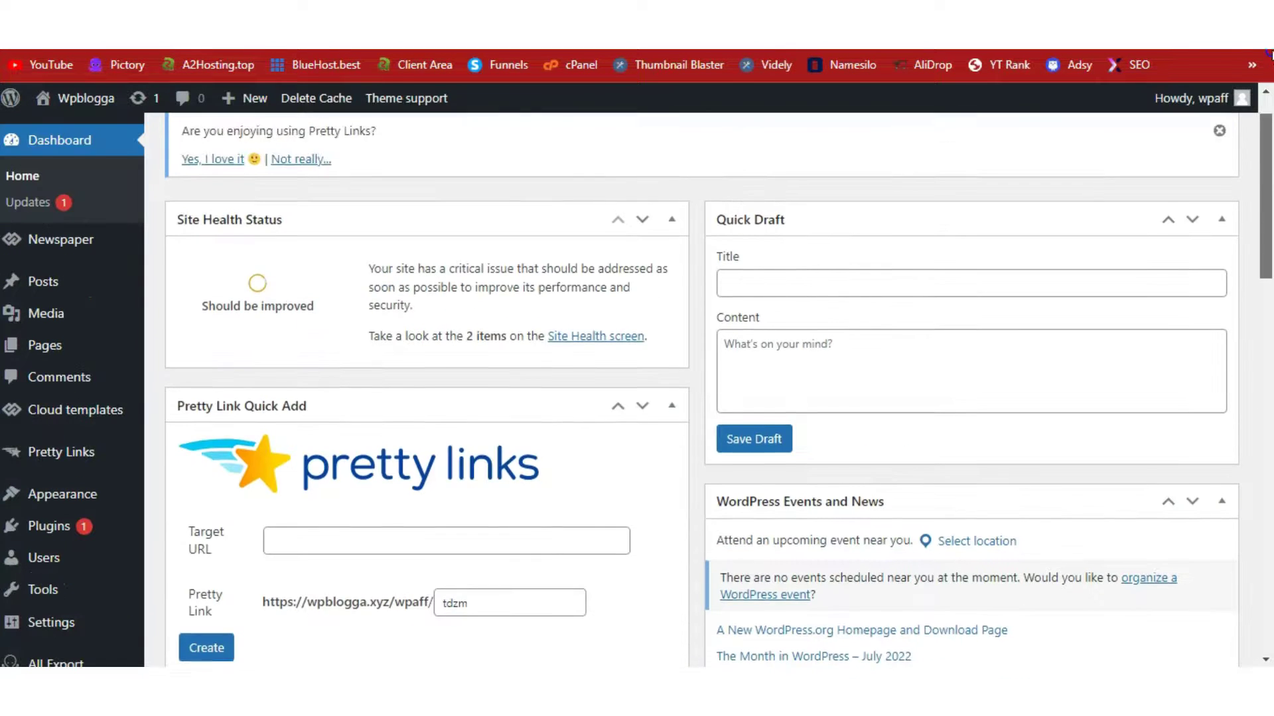
- Open the installed themes page of the WordPress site
mouse_move(38, 527)
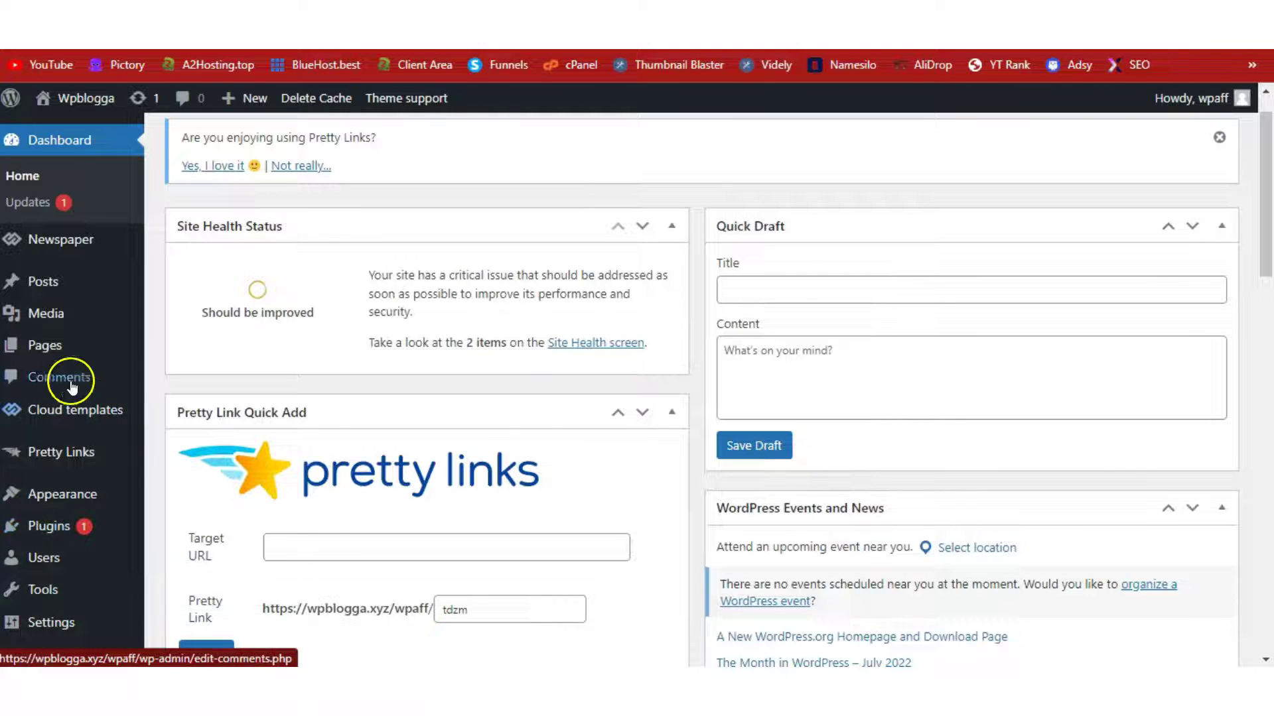
mouse_move(85, 492)
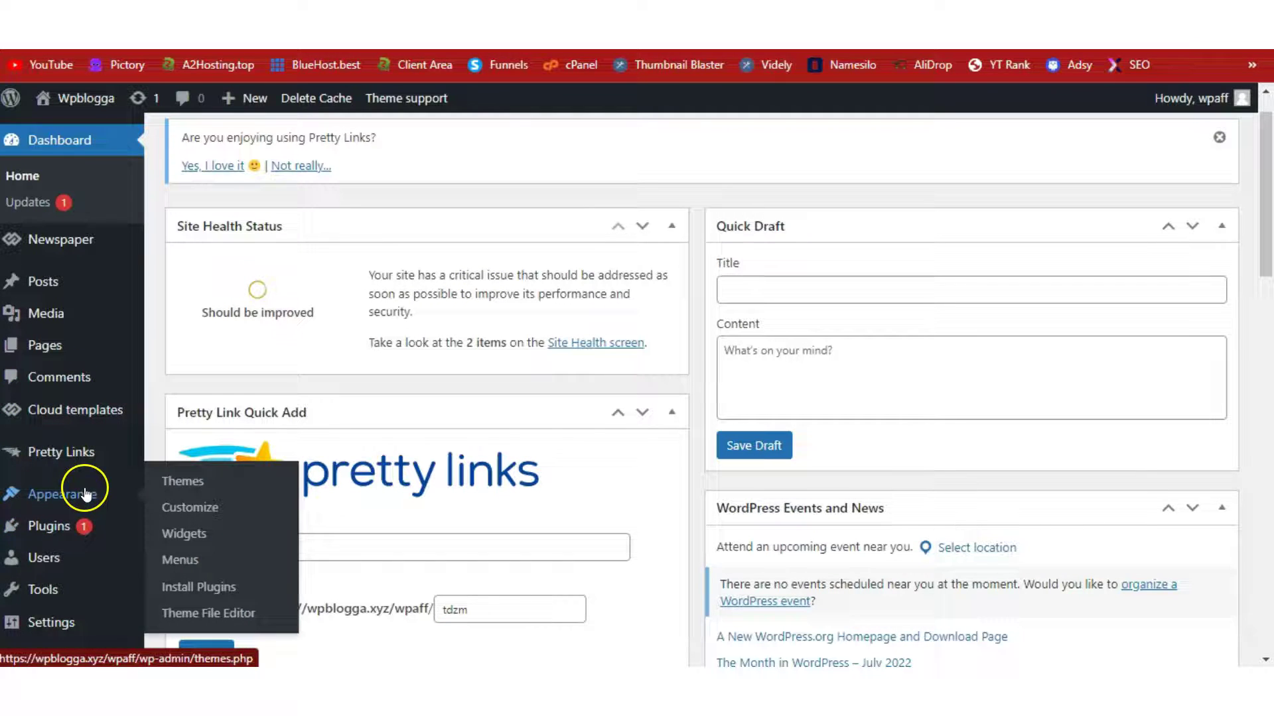
right_click(195, 486)
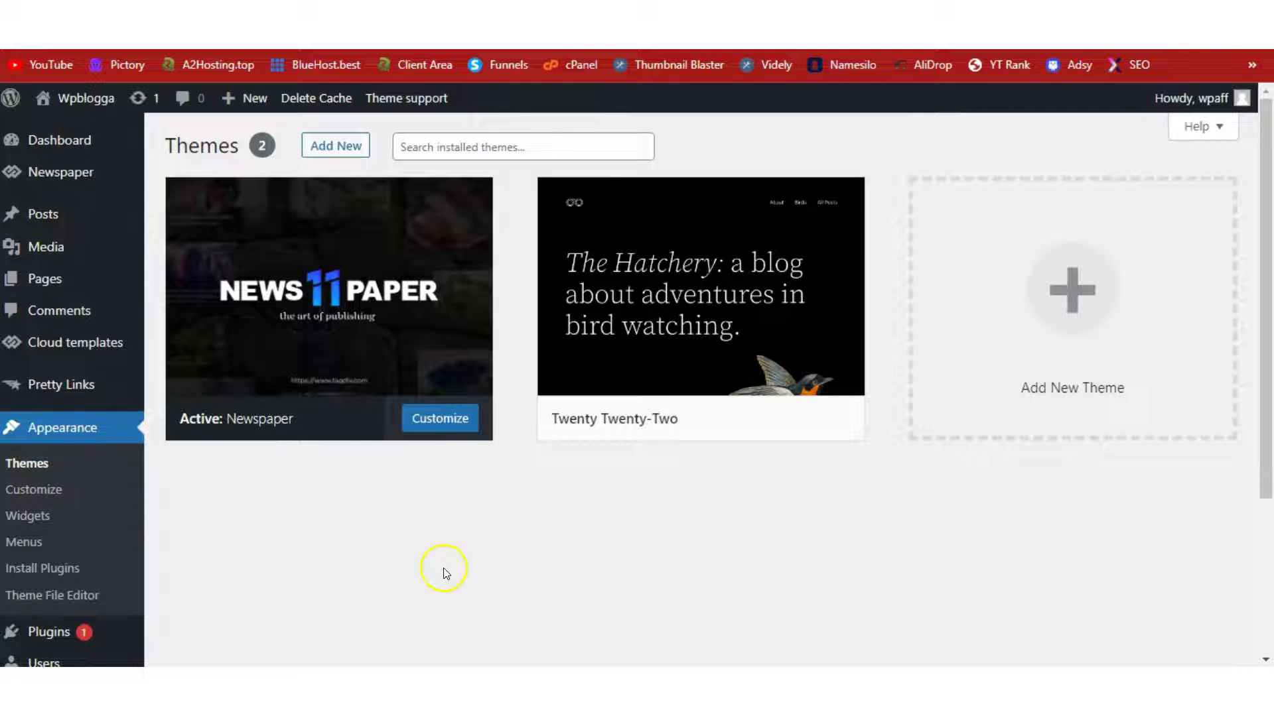
mouse_move(109, 634)
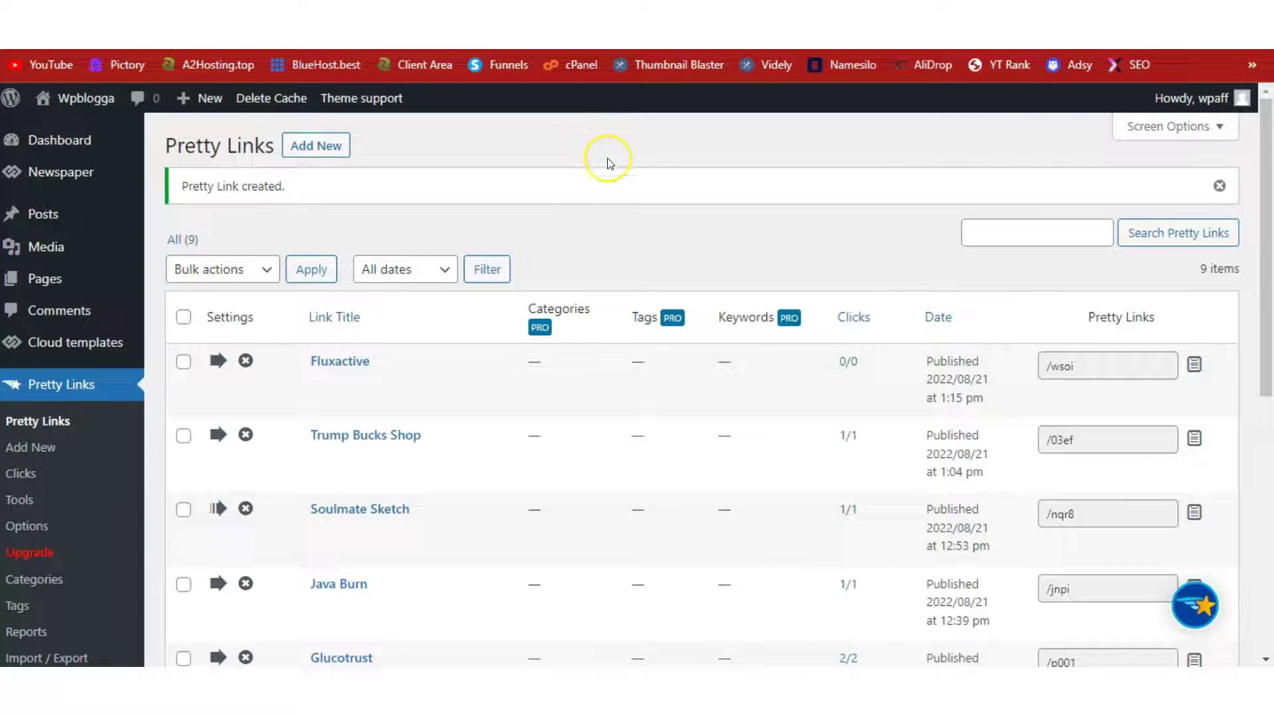
- Start a new Pretty Link and title it LeanBiome
drag(275, 146, 170, 151)
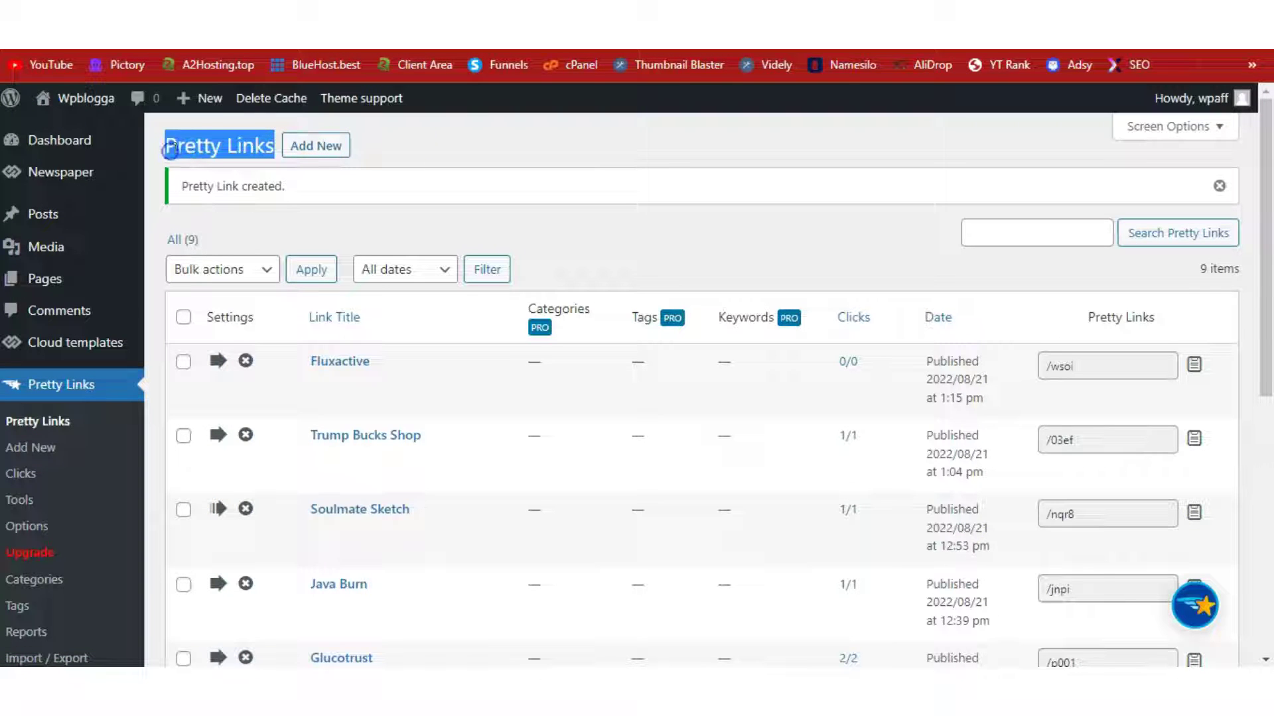
click(540, 146)
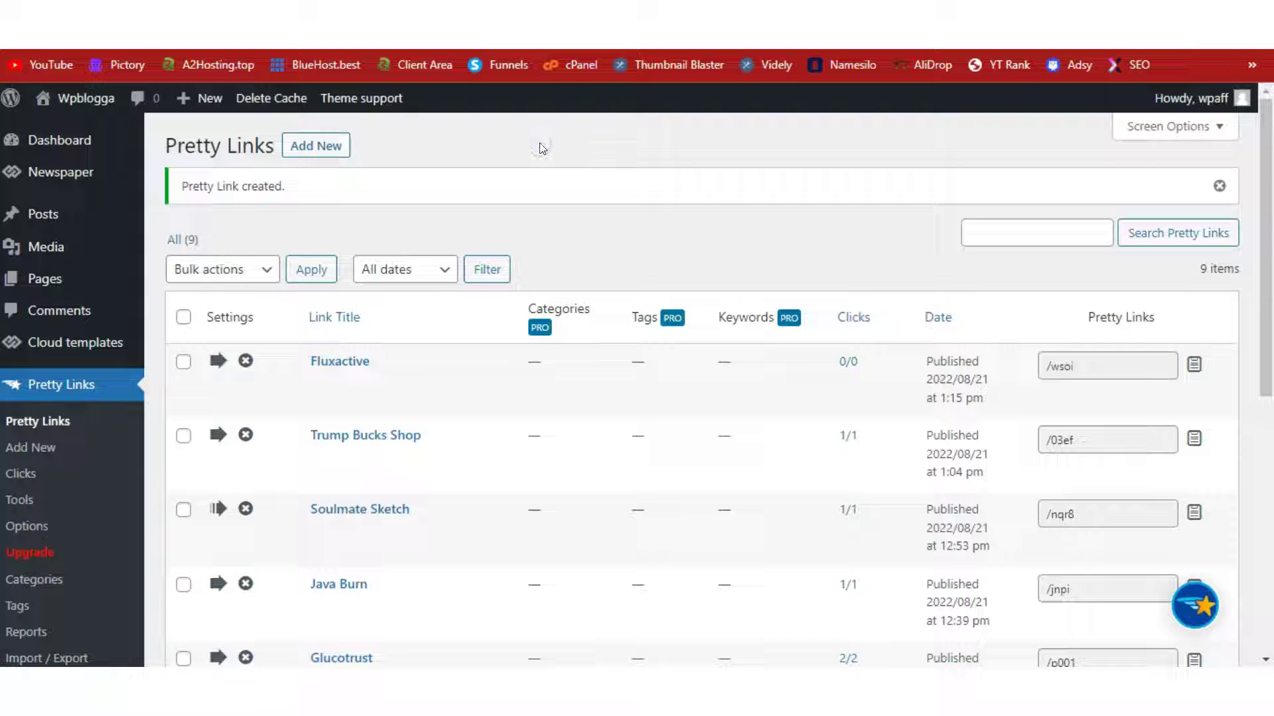
click(314, 146)
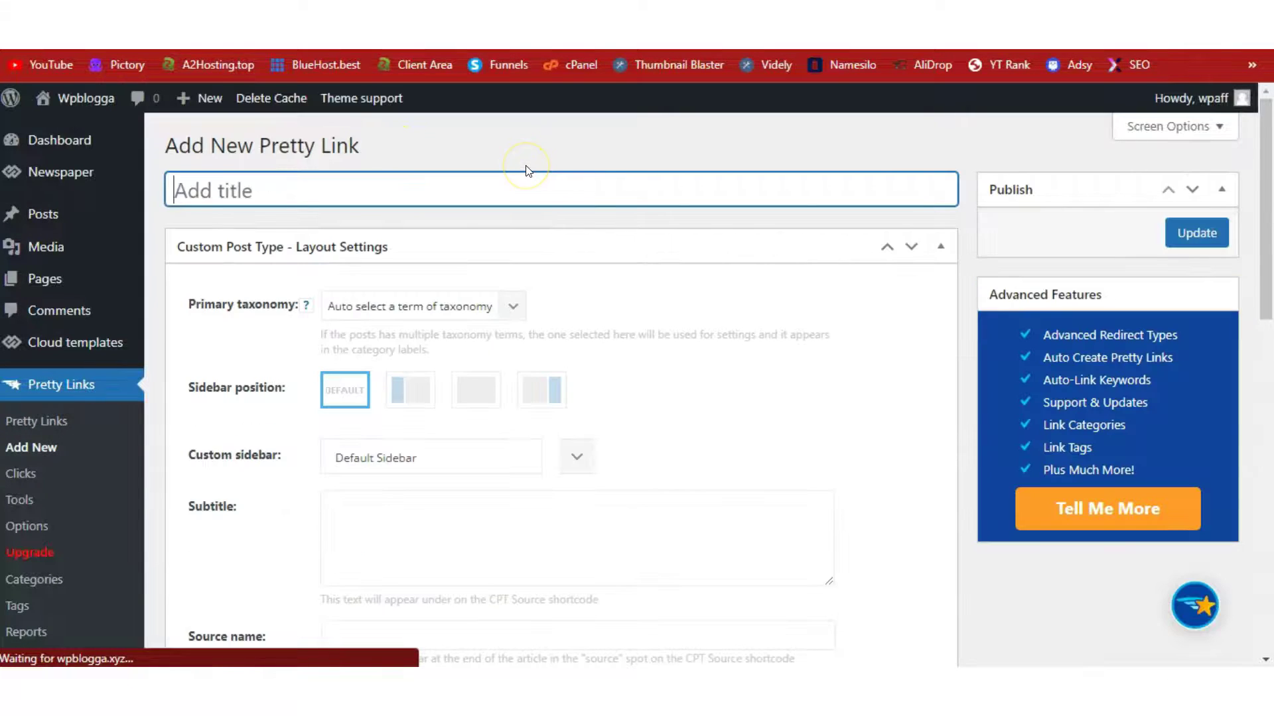
click(520, 177)
text(LeanBiome)
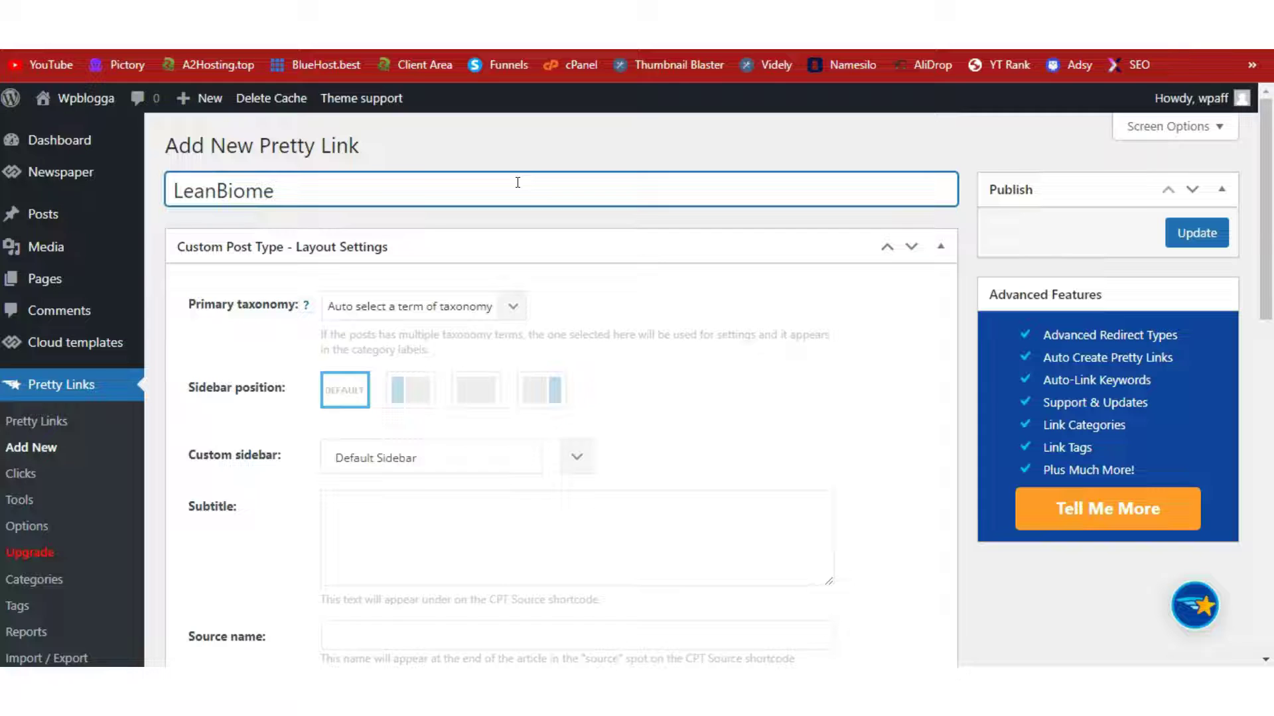
drag(1267, 155, 1269, 414)
click(594, 294)
click(597, 356)
click(638, 396)
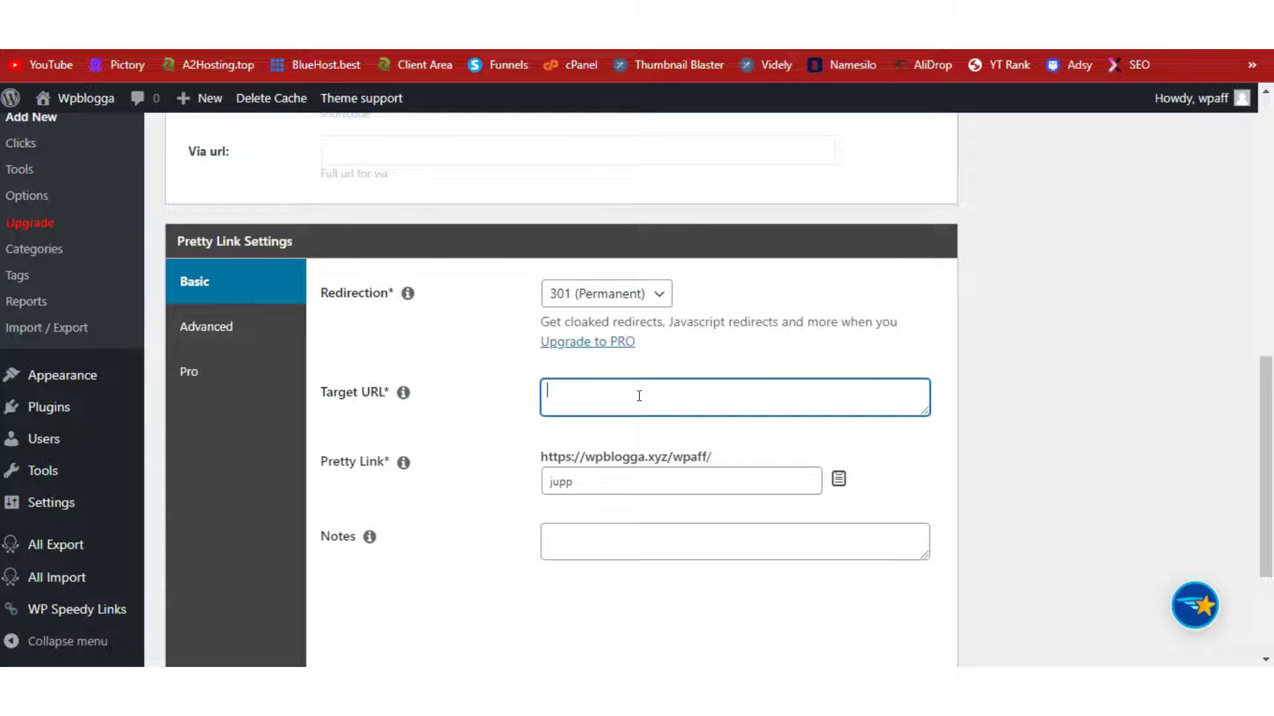
text(https://00dcajy00m4gon-fj522scp29x.hop.clickbank.net/?tid=wp)
click(987, 433)
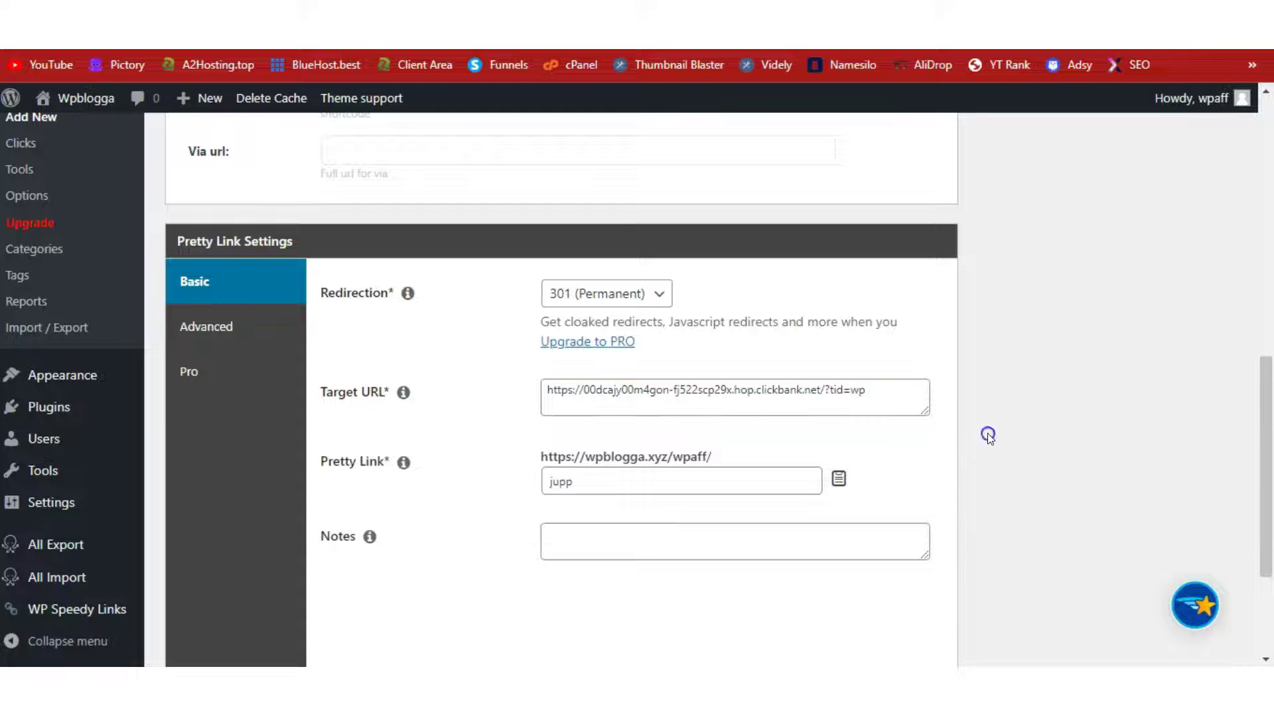
- Save the new LeanBiome Pretty Link
drag(1269, 418, 1269, 464)
click(1220, 231)
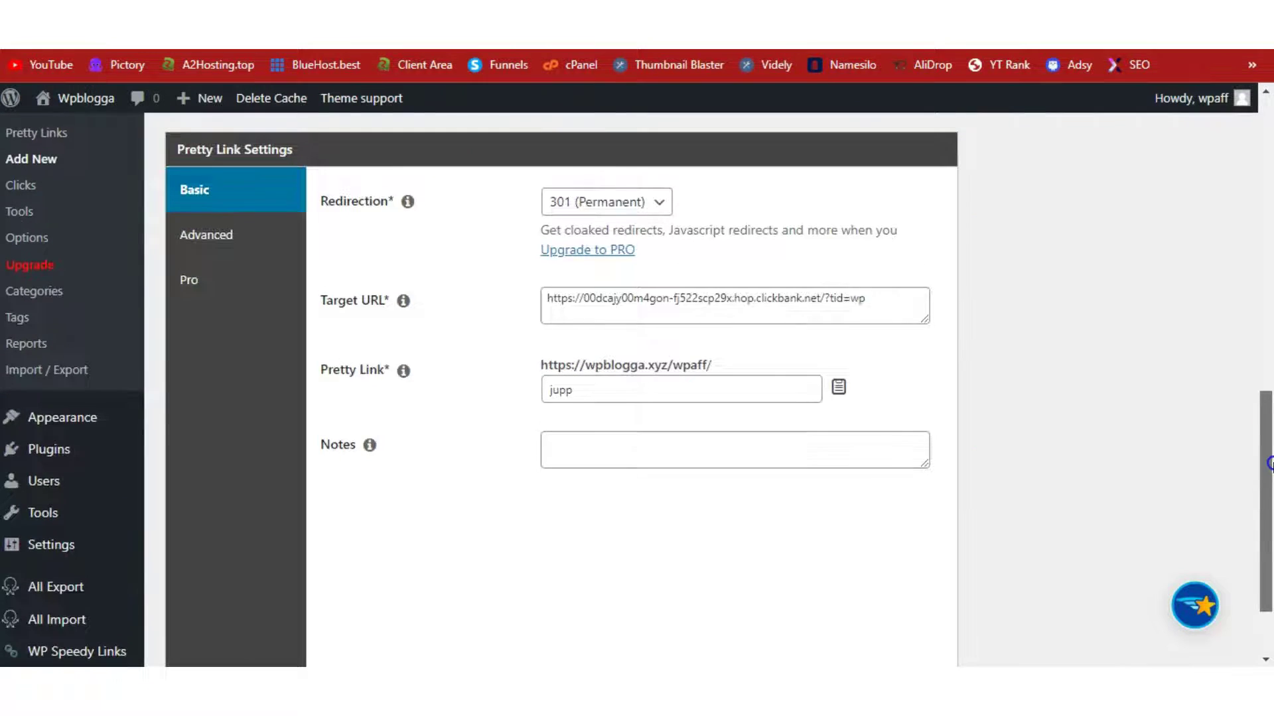
click(1200, 240)
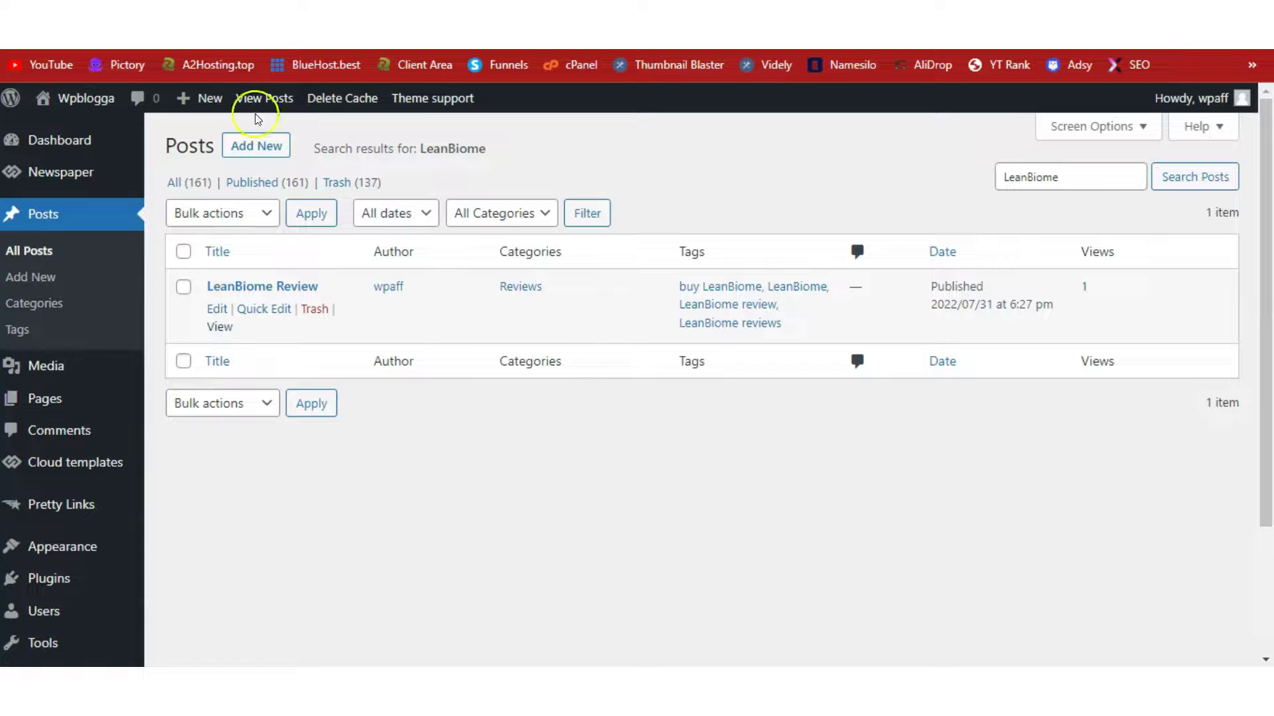
mouse_move(185, 98)
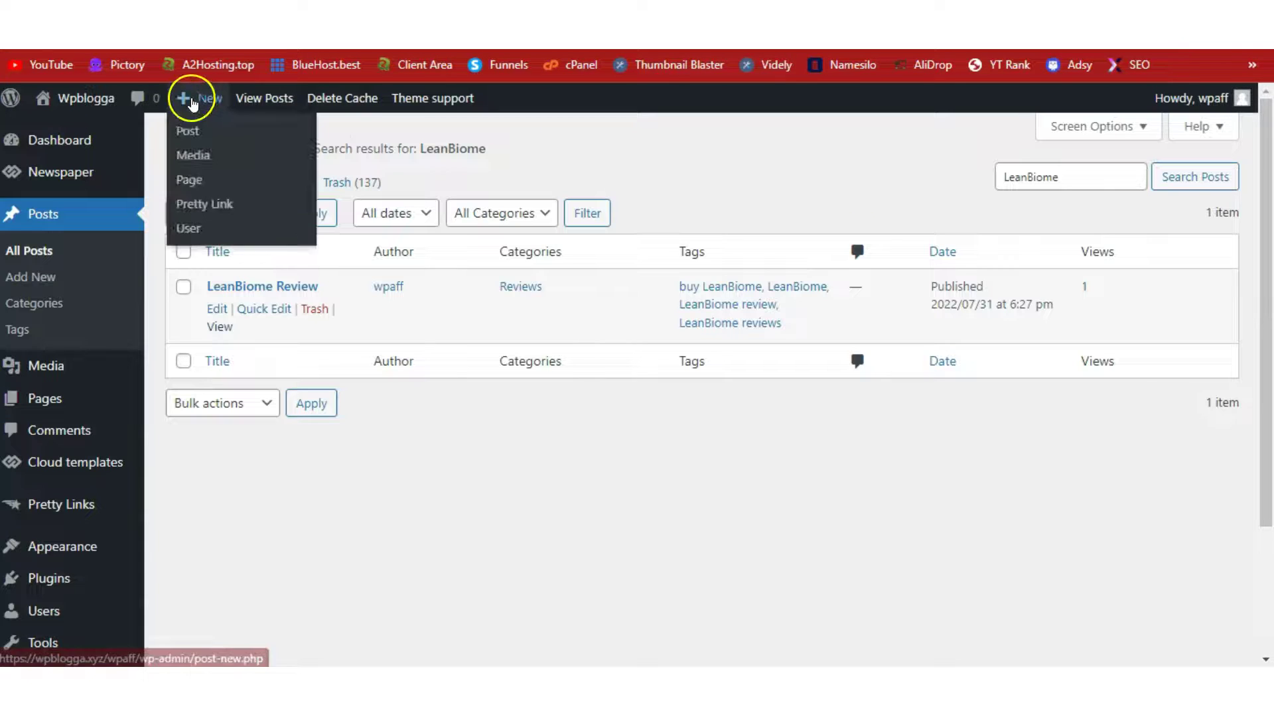
click(191, 133)
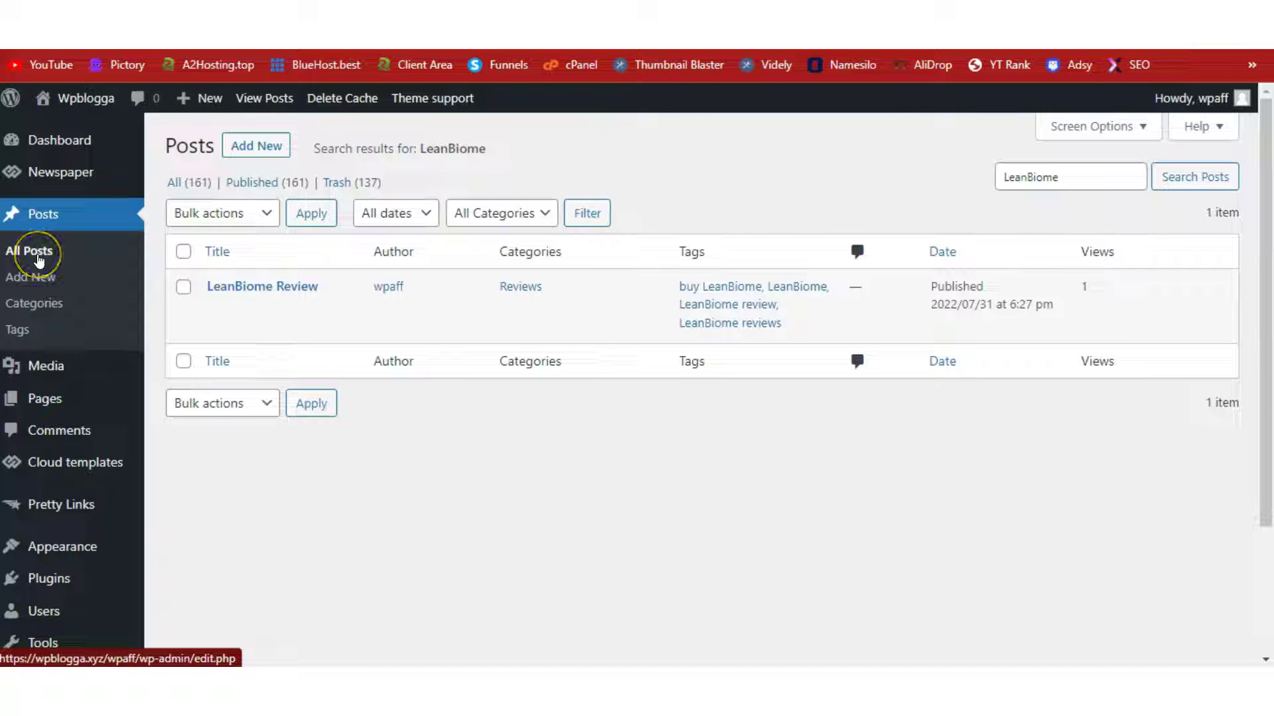
click(37, 280)
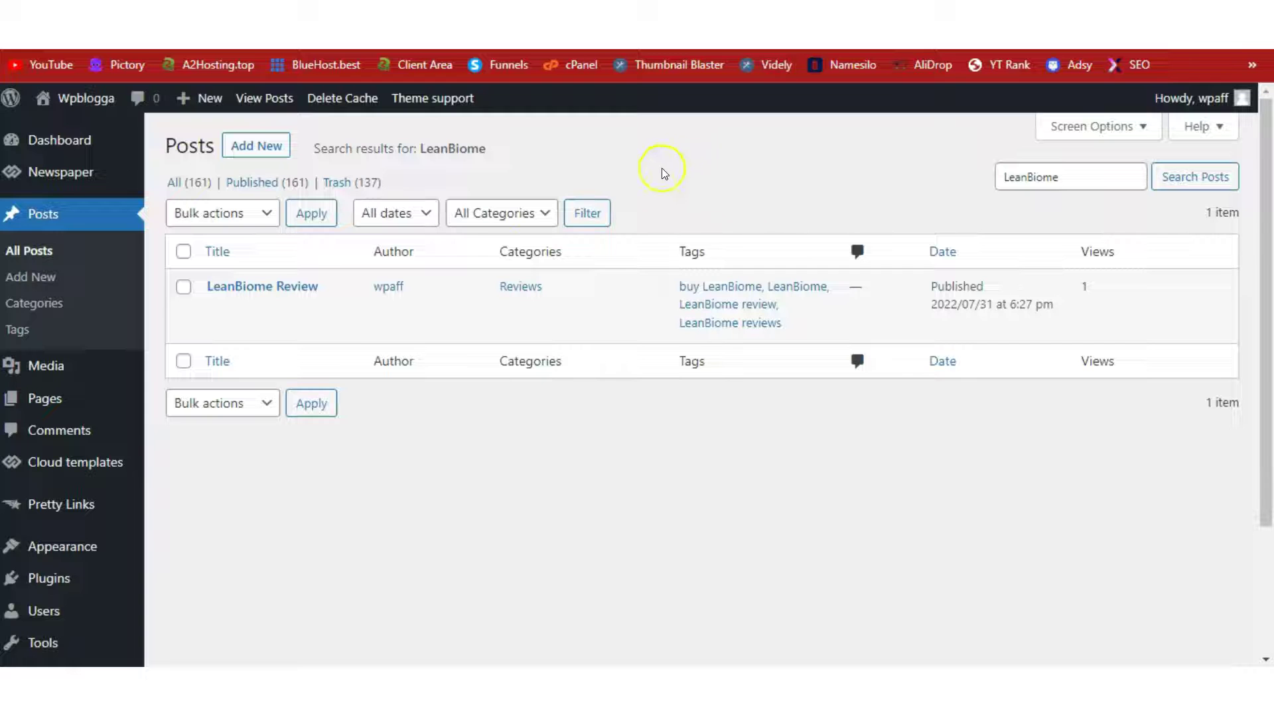
mouse_move(370, 330)
drag(421, 146, 522, 150)
click(522, 151)
click(1032, 176)
click(778, 175)
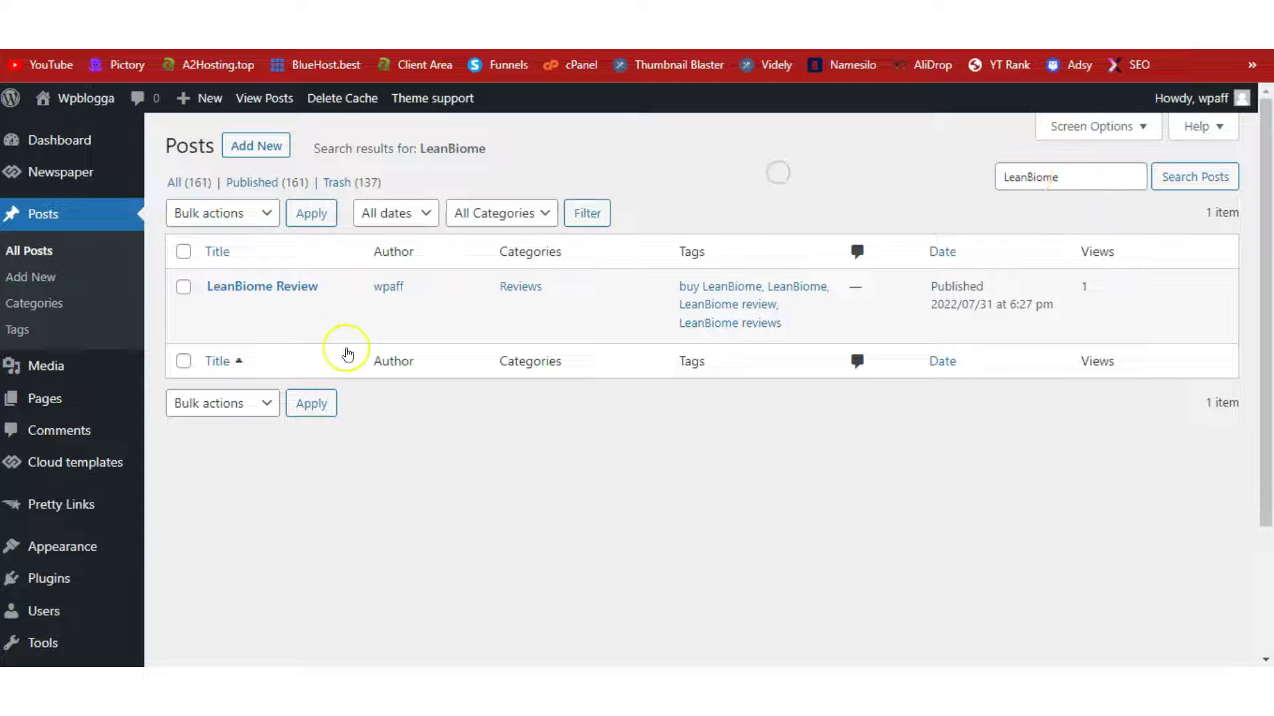
- Open the LeanBiome Review post in the post editor
right_click(219, 312)
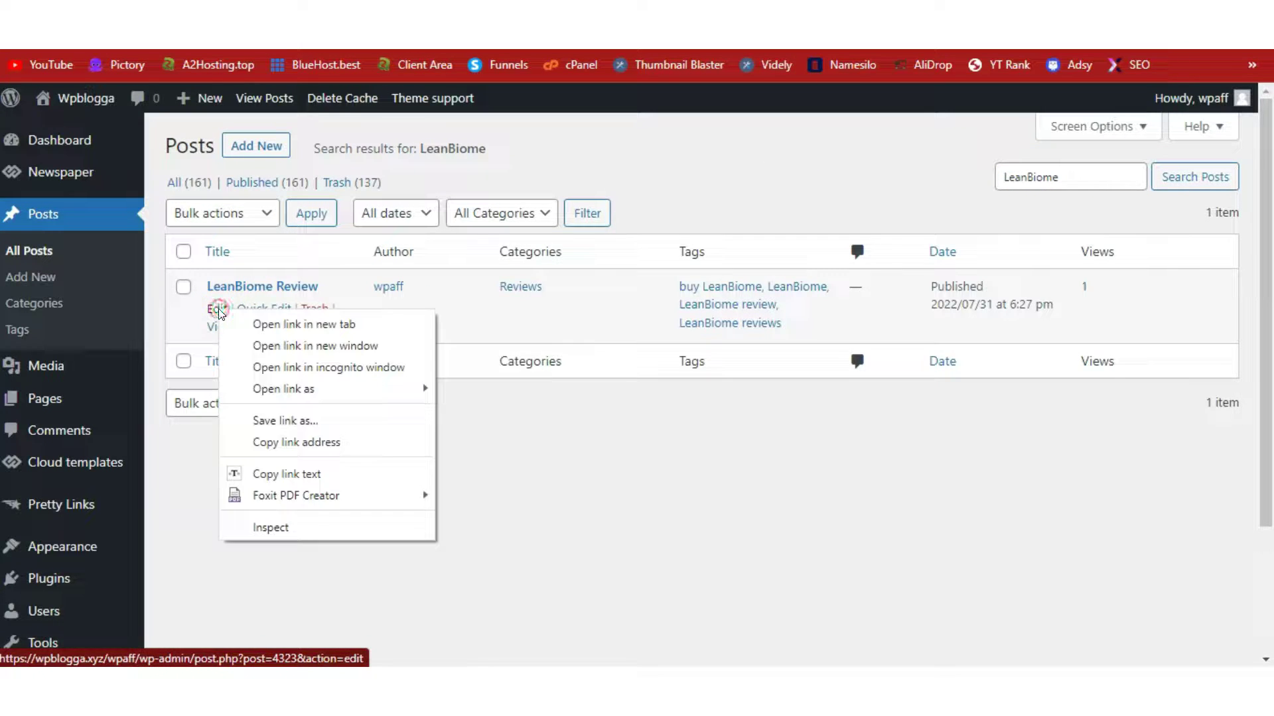
key(Escape)
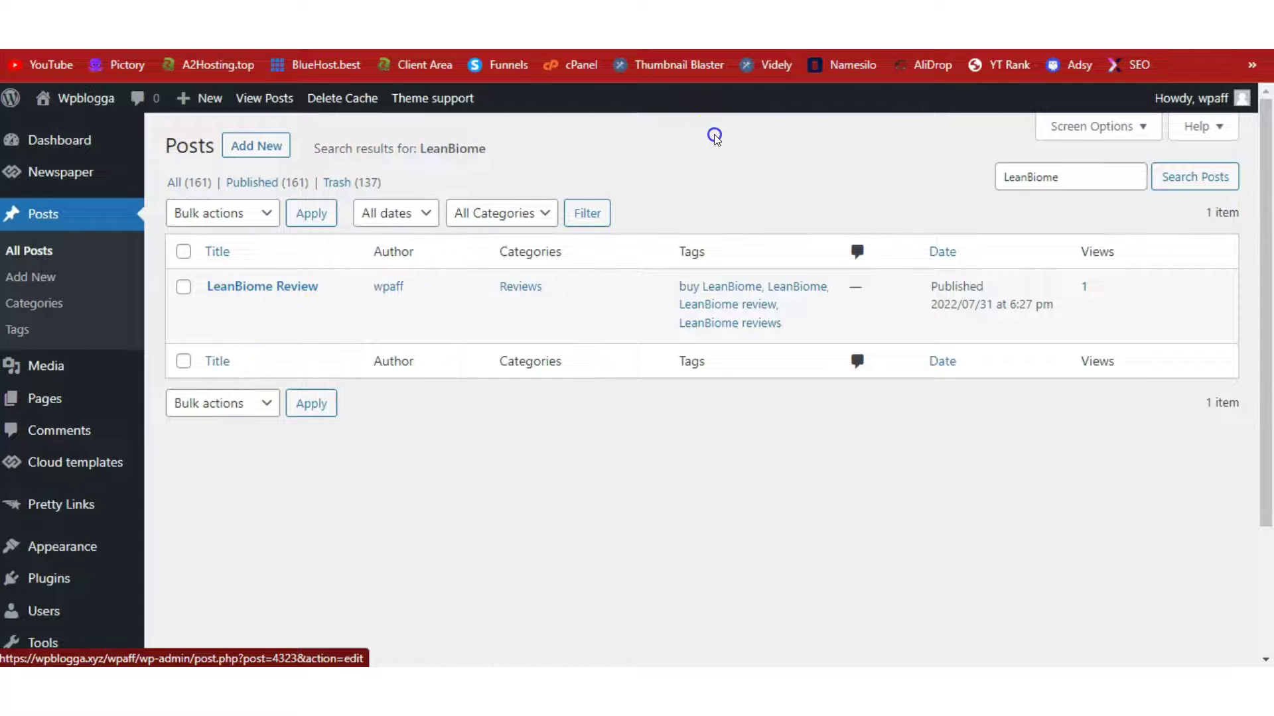
key(Return)
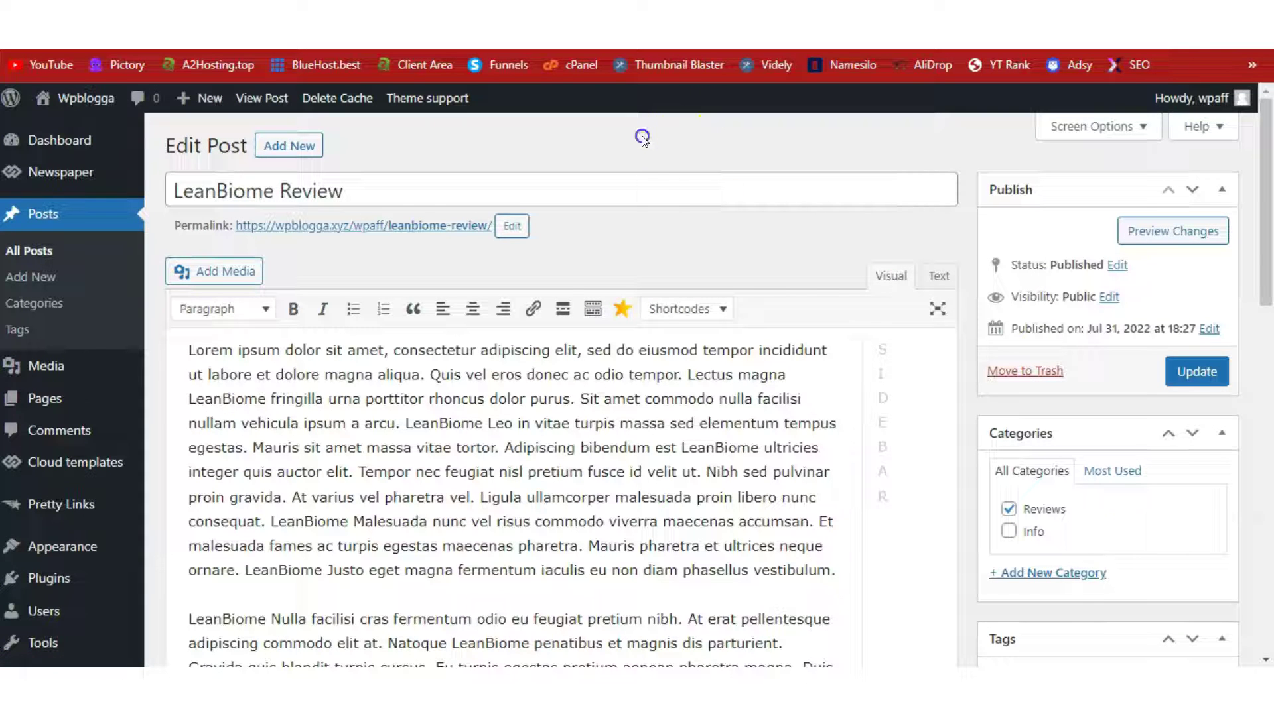
click(414, 187)
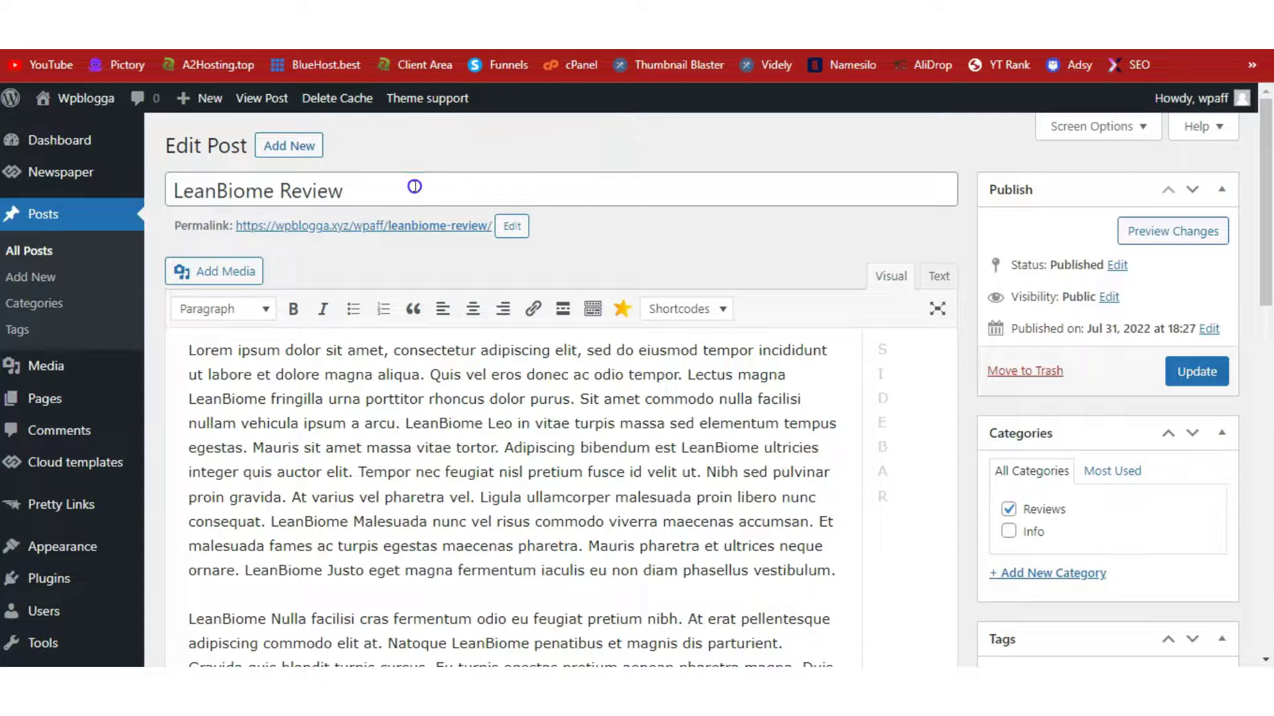
- Review the LeanBiome Review post's title, category, tags and featured image in the post editor
click(516, 147)
click(586, 179)
triple_click(373, 180)
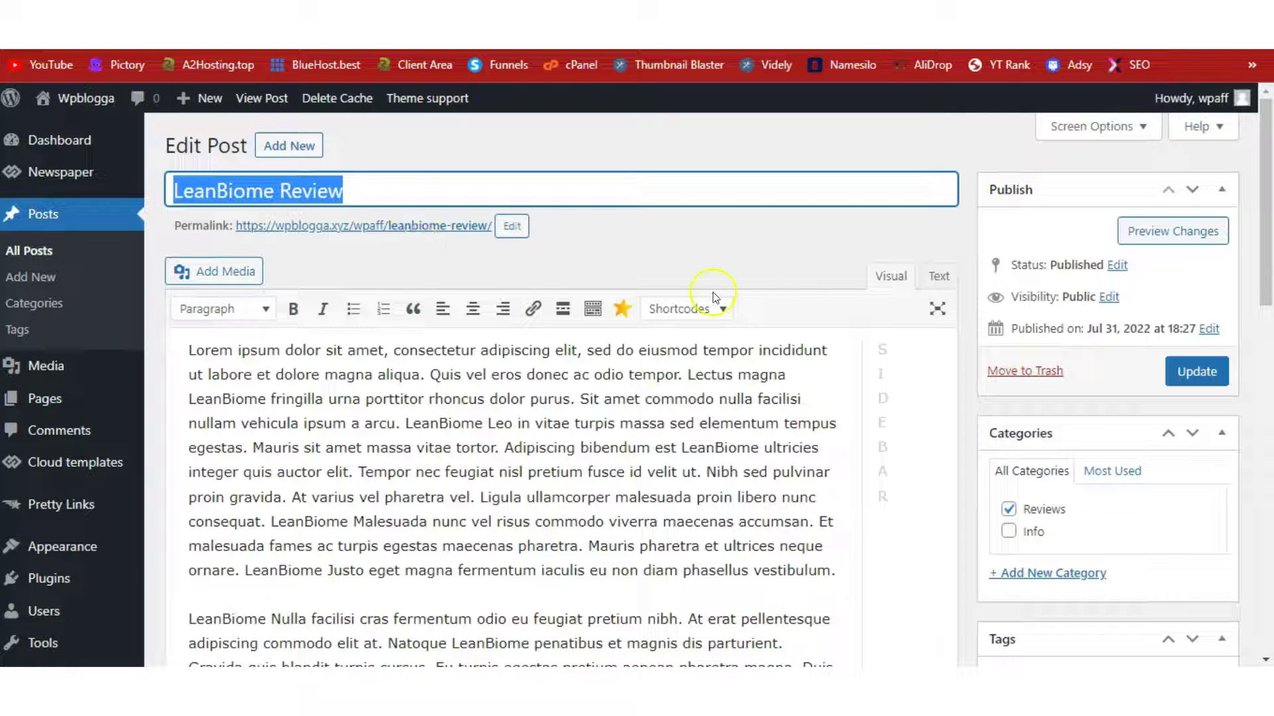
drag(1268, 147, 1267, 198)
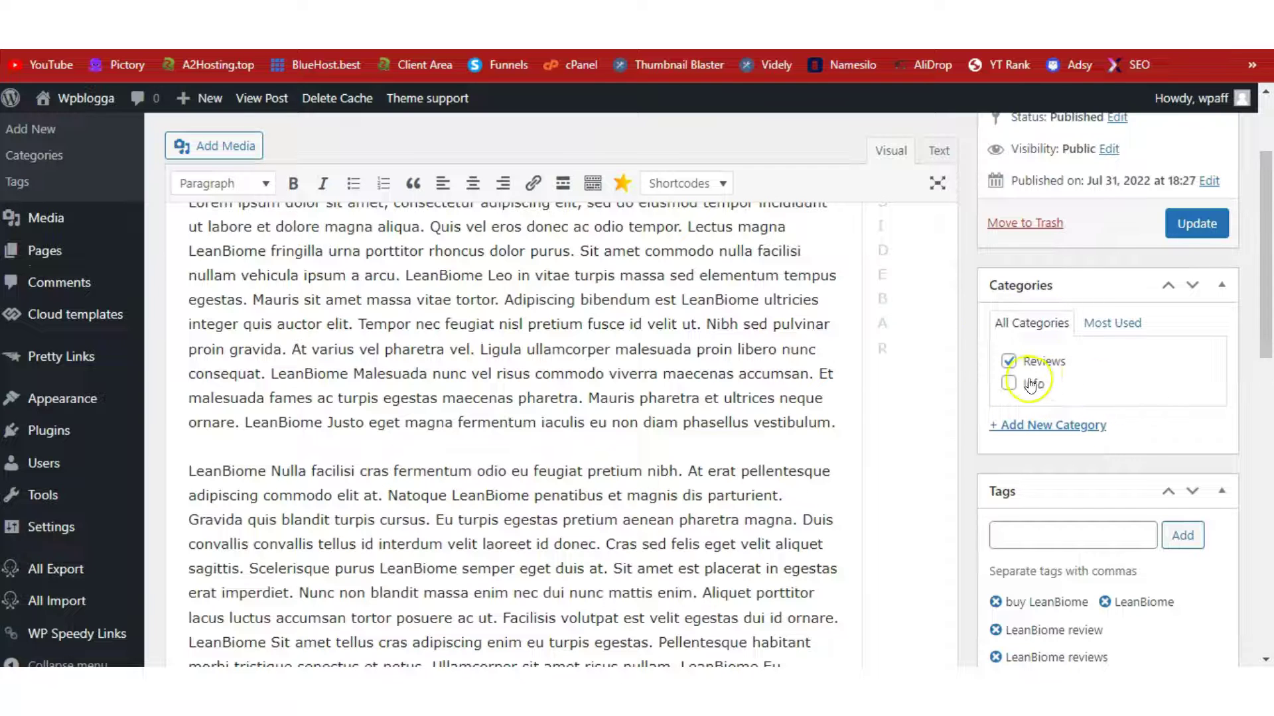
drag(1267, 270, 1268, 453)
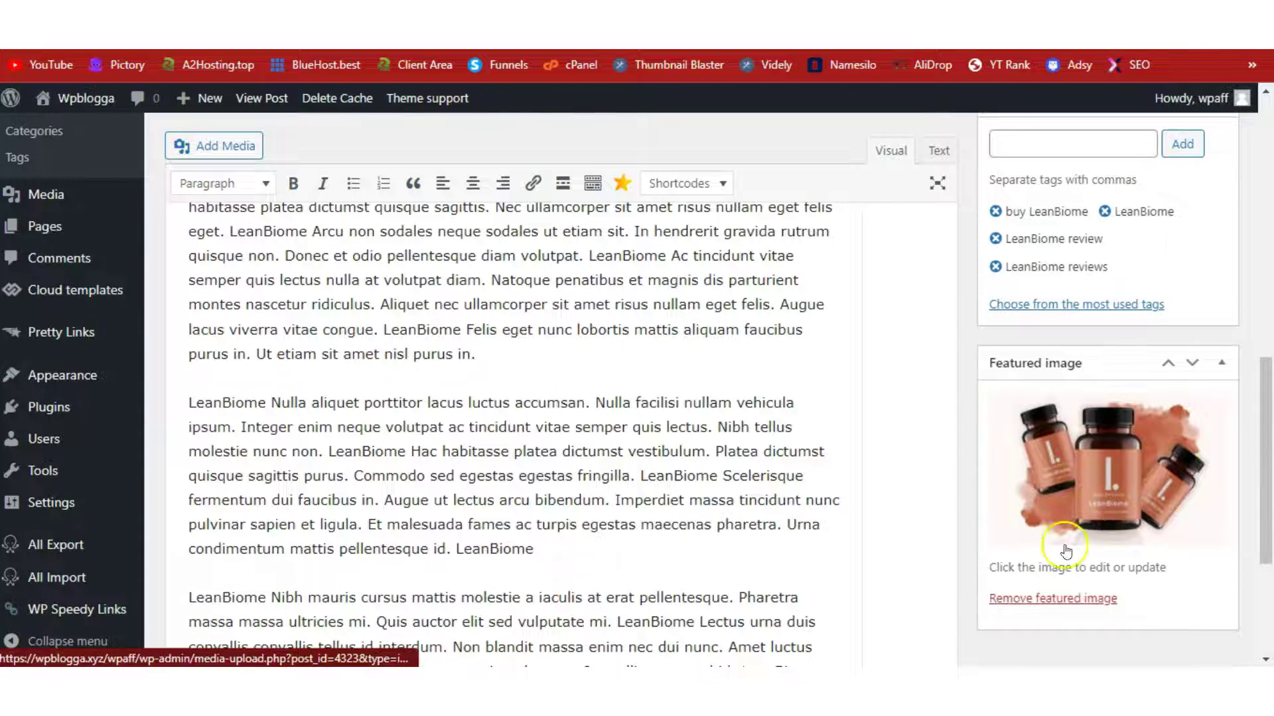
drag(1267, 448, 1263, 157)
- Examine the post's body text for the LeanBiome keyword mentions in its paragraphs
triple_click(596, 458)
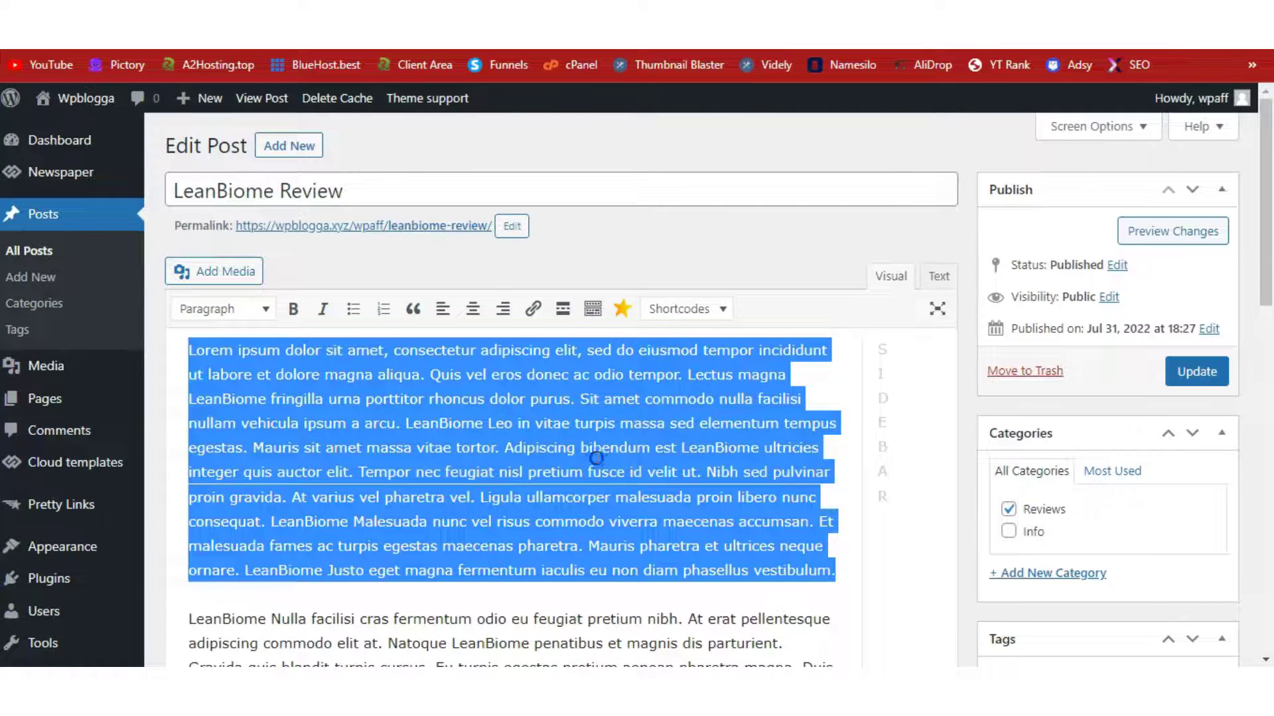
click(596, 457)
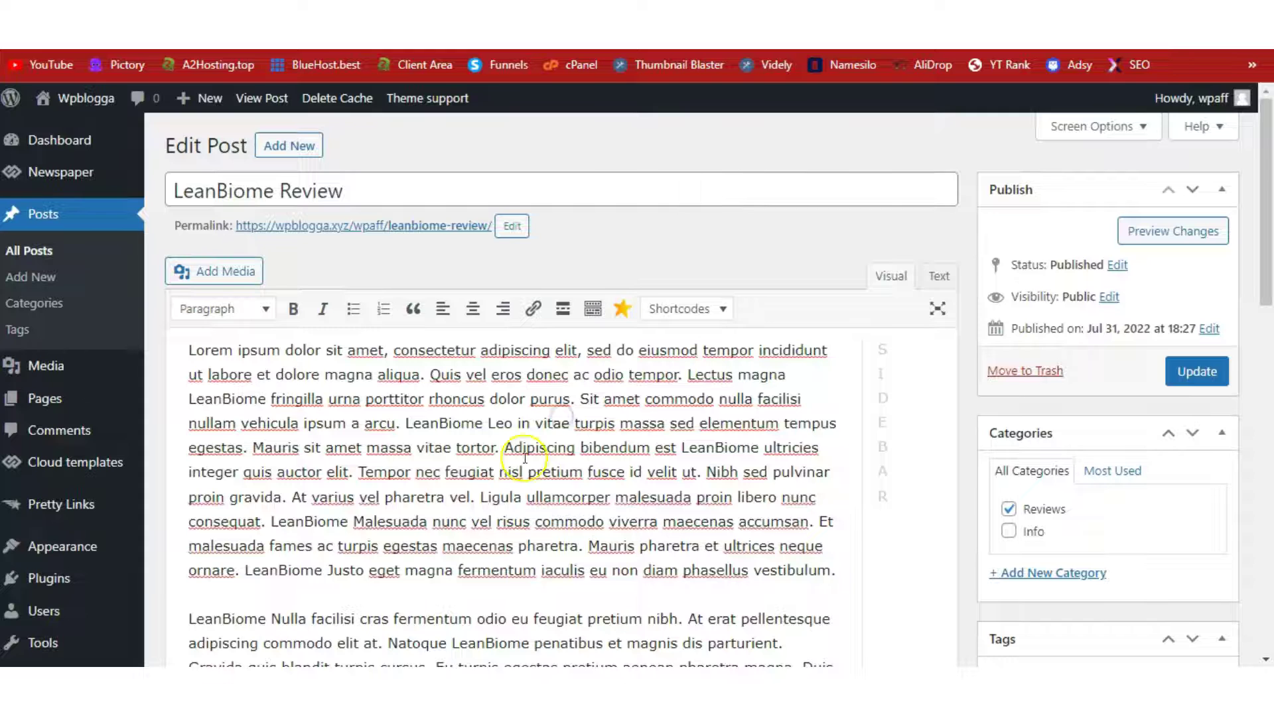
drag(324, 571, 246, 571)
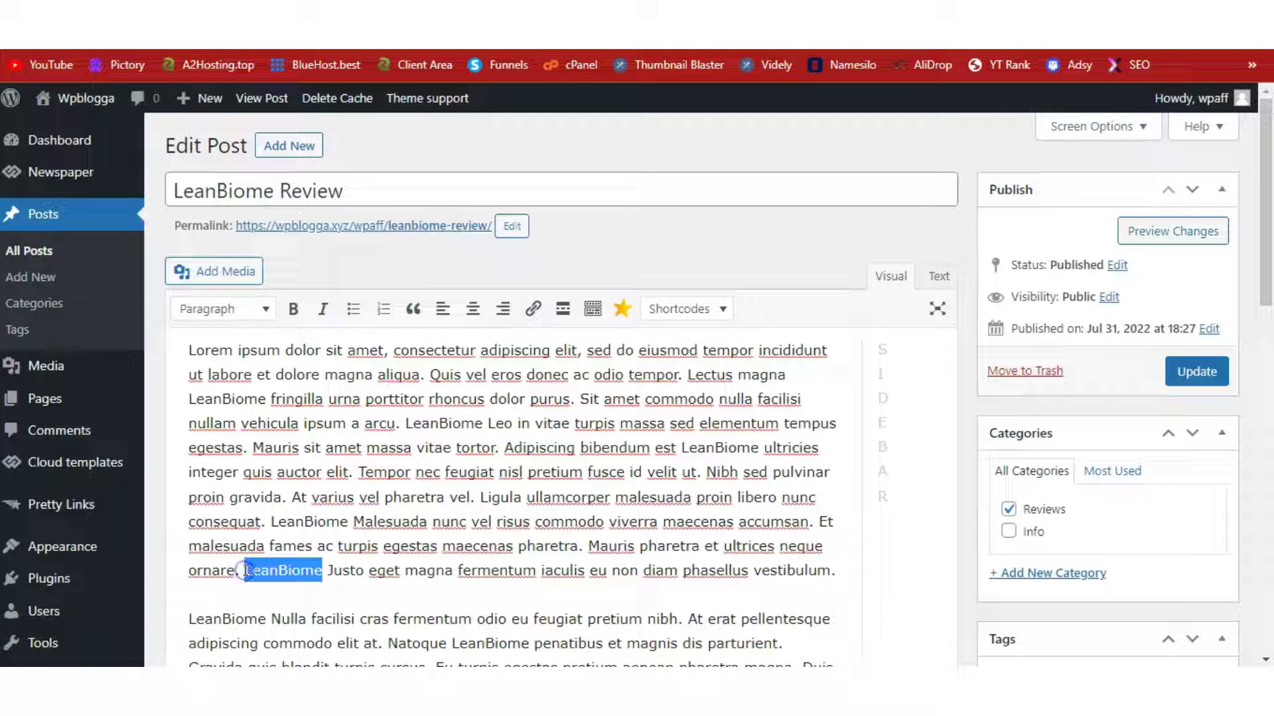
drag(406, 423, 483, 428)
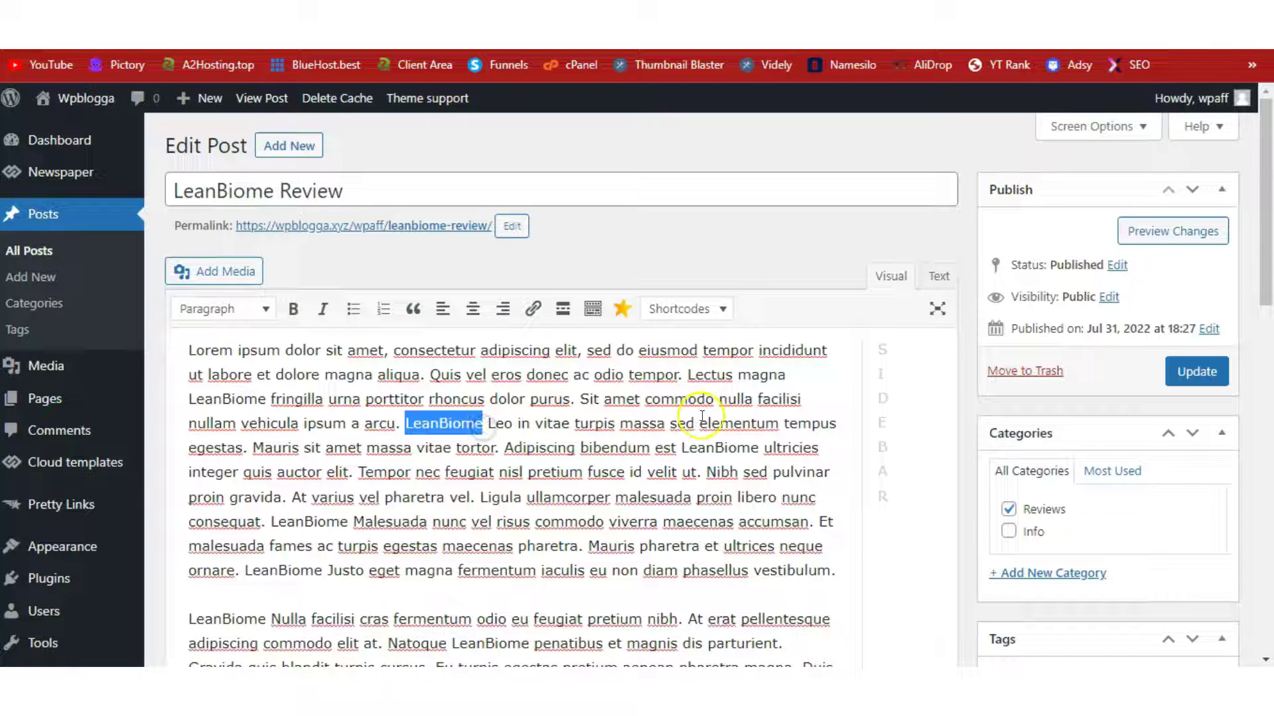
drag(1268, 137, 1268, 324)
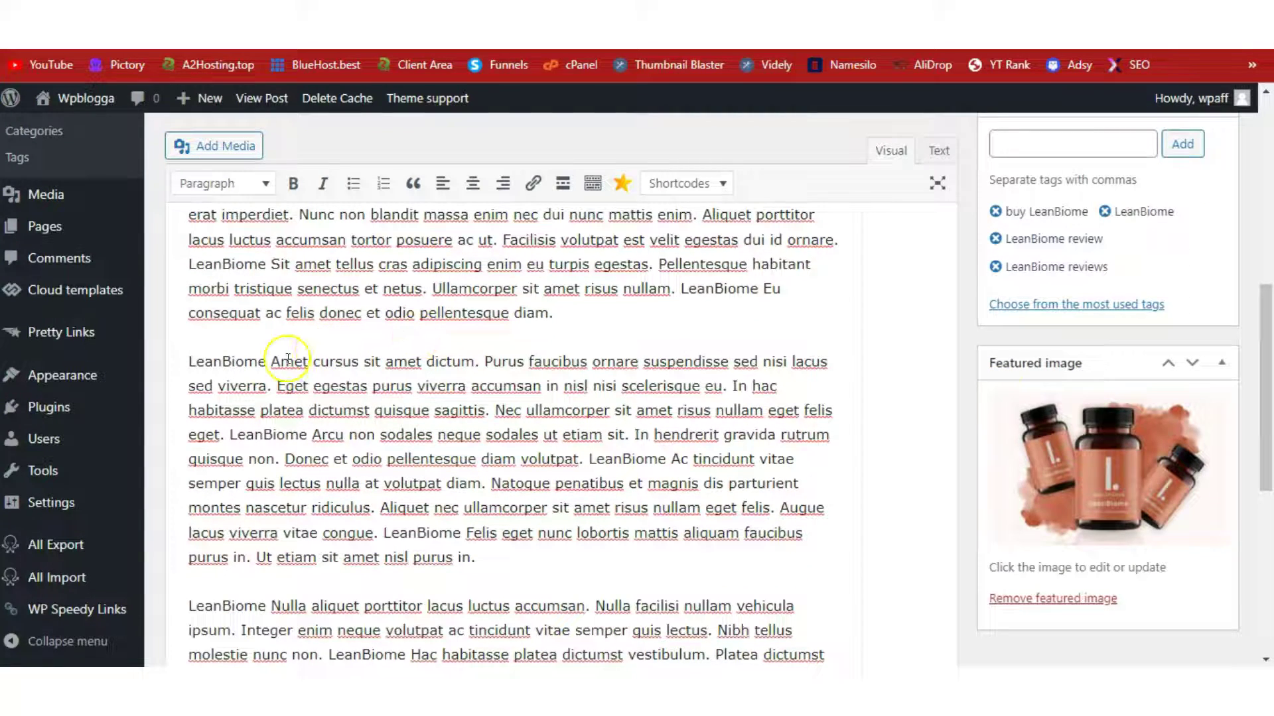
double_click(266, 363)
click(780, 420)
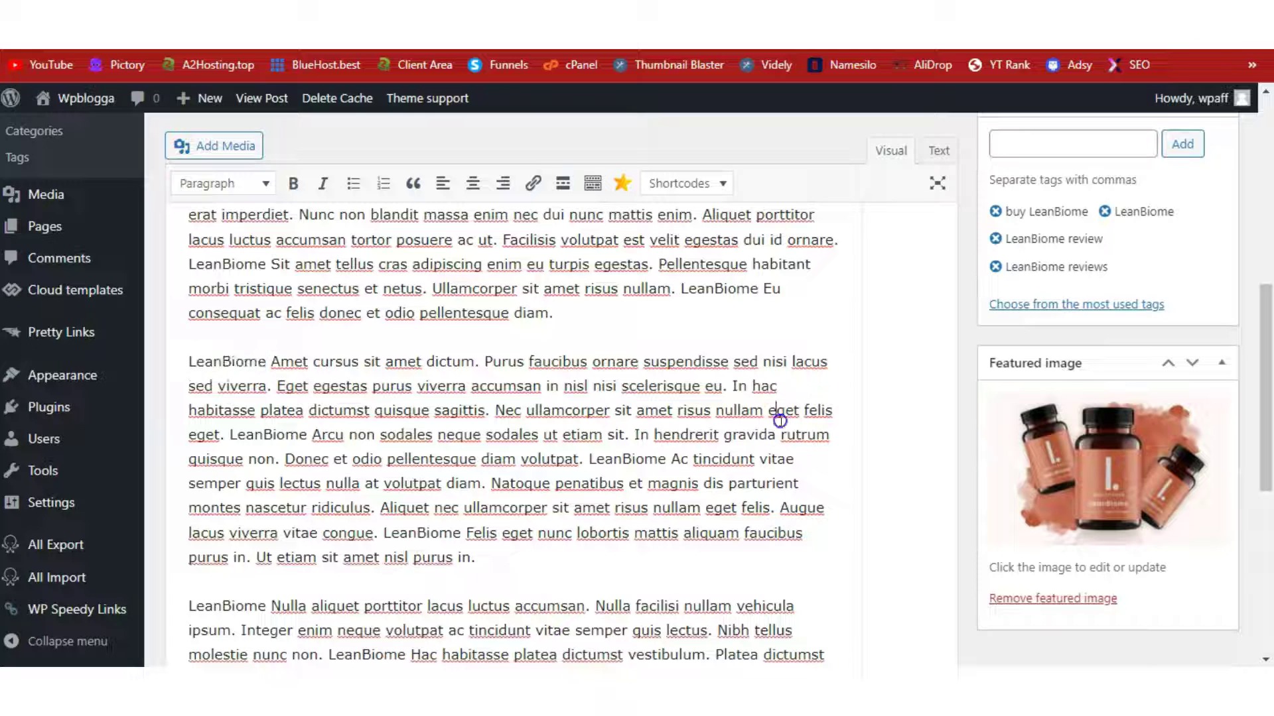
drag(1268, 352, 1269, 157)
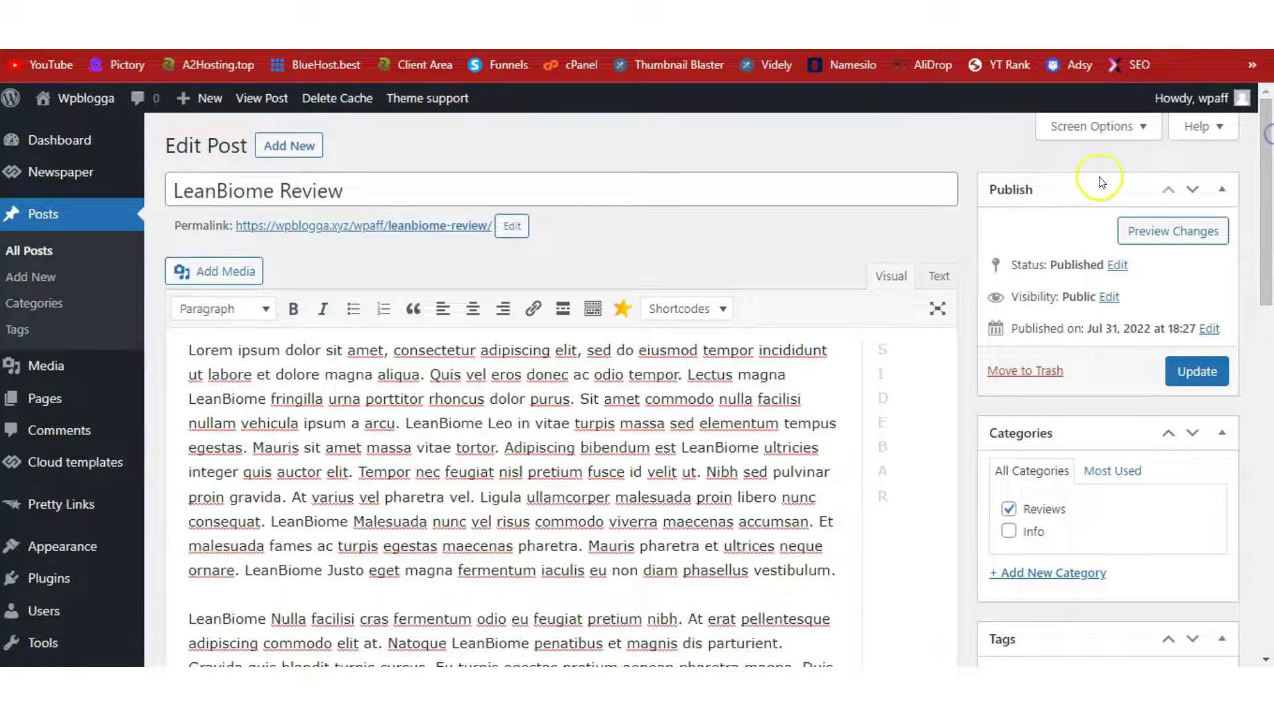
- Open the published LeanBiome Review post in a new tab and inspect the LeanBiome mentions in its first paragraph
right_click(271, 97)
click(314, 111)
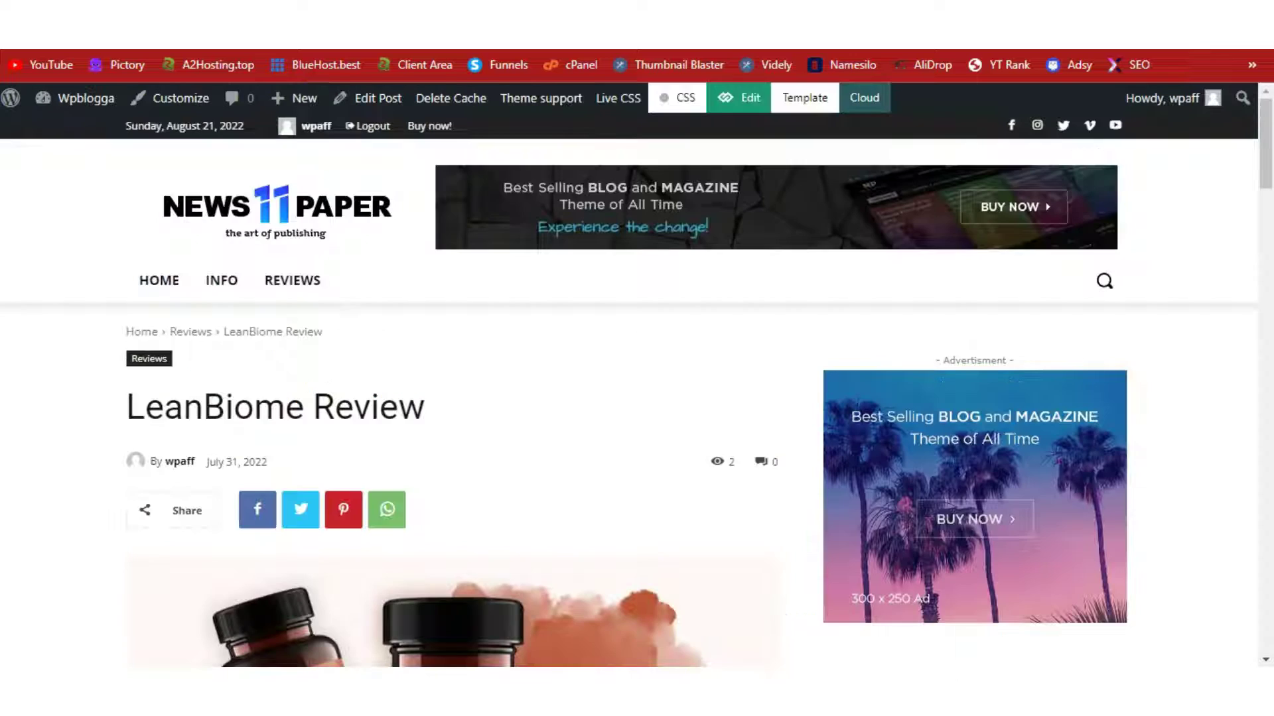
click(1184, 267)
drag(1265, 140, 1268, 261)
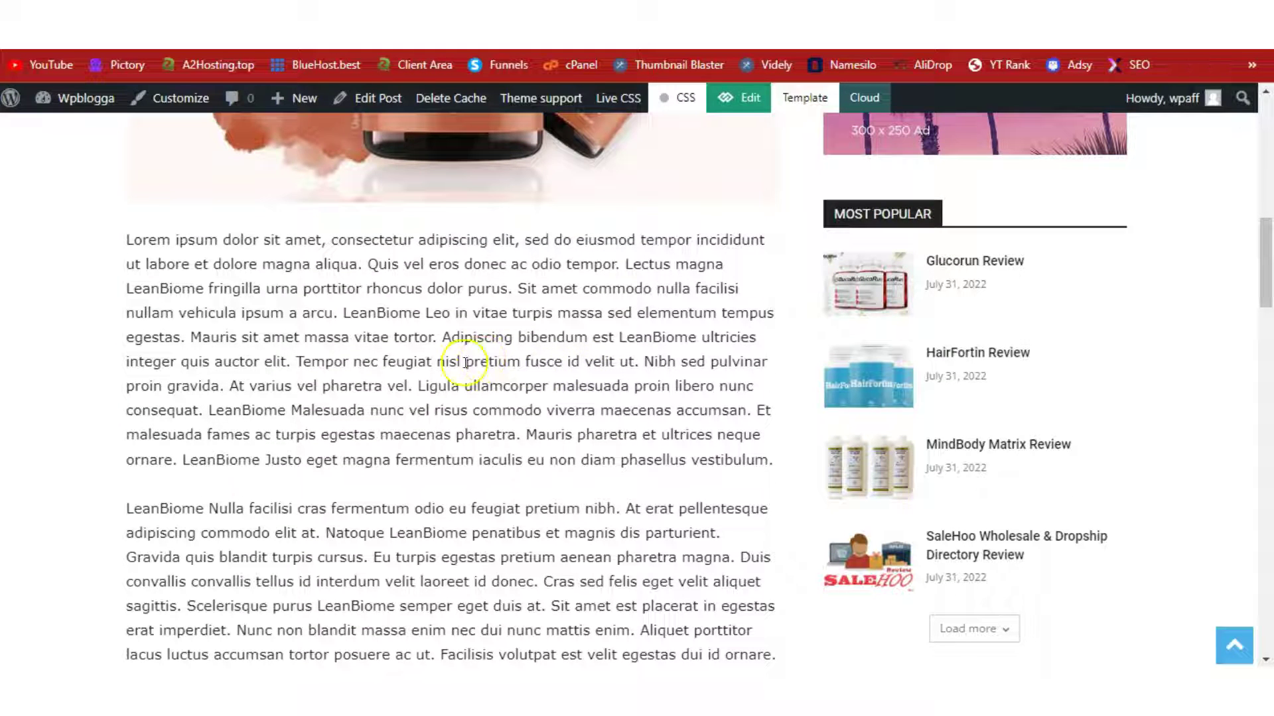
drag(259, 459, 182, 460)
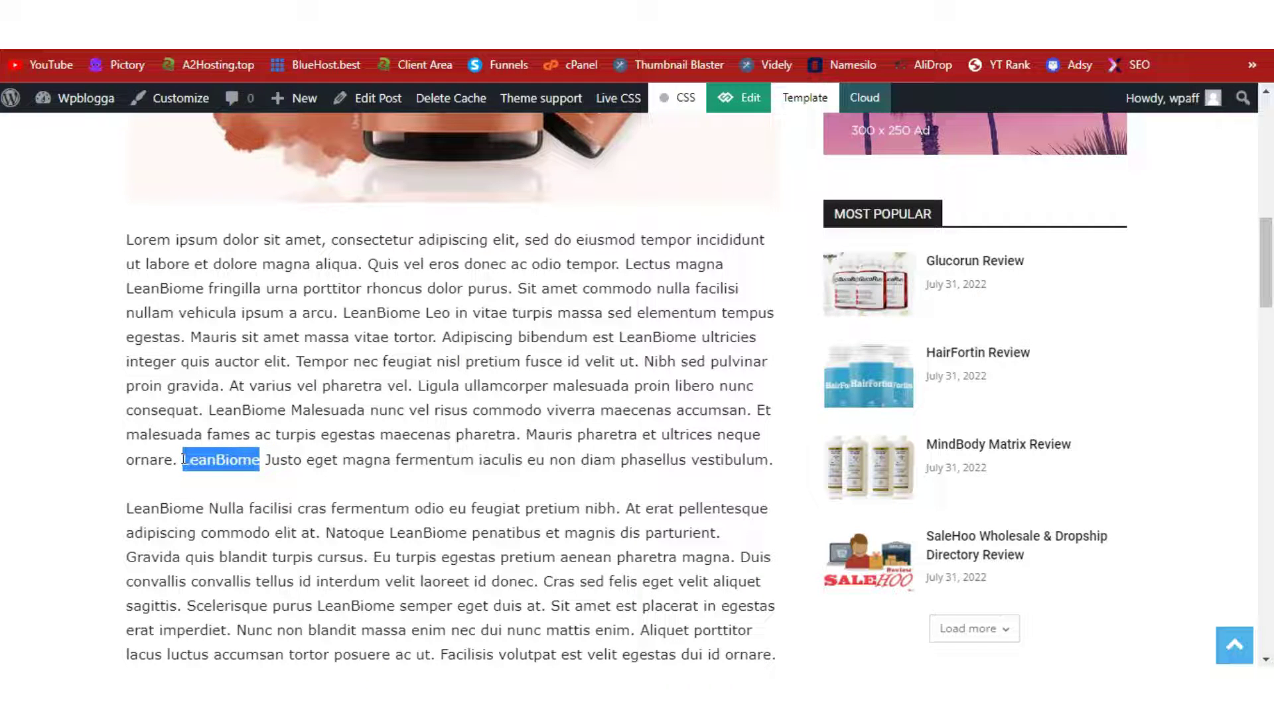
drag(204, 288, 120, 288)
click(346, 335)
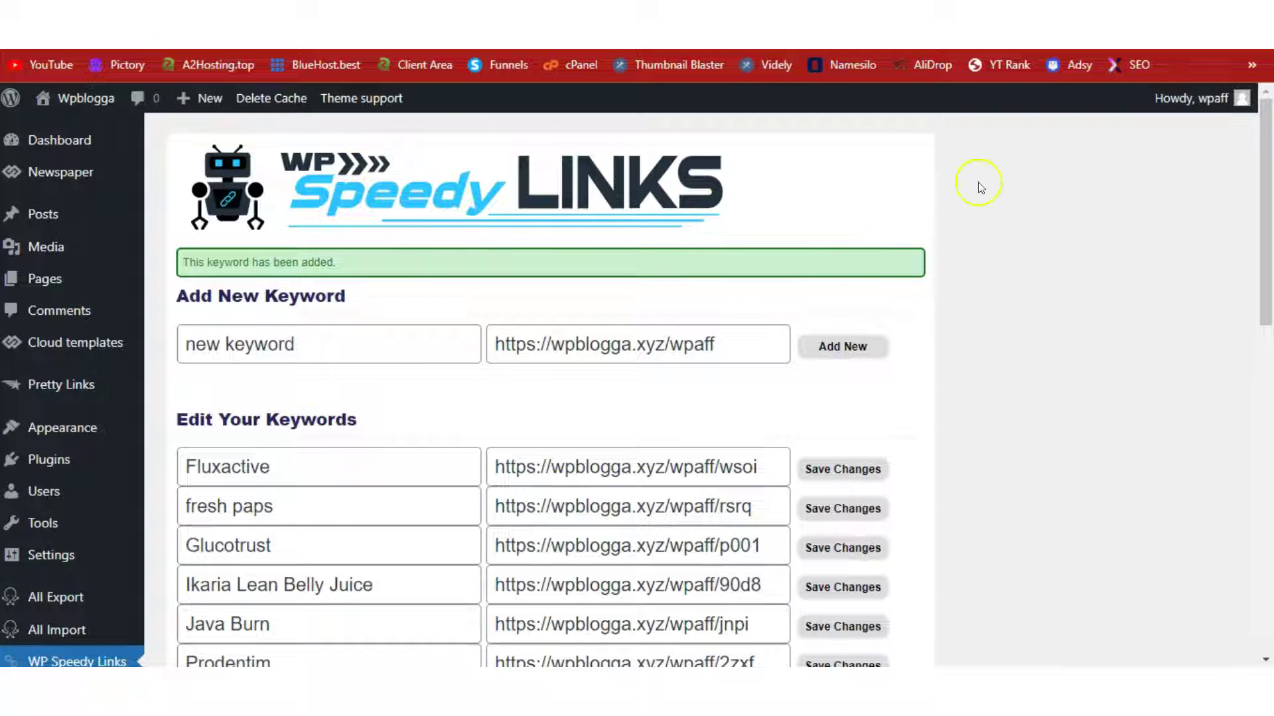
mouse_move(1264, 146)
mouse_down()
mouse_move(1264, 355)
mouse_move(1265, 146)
mouse_up()
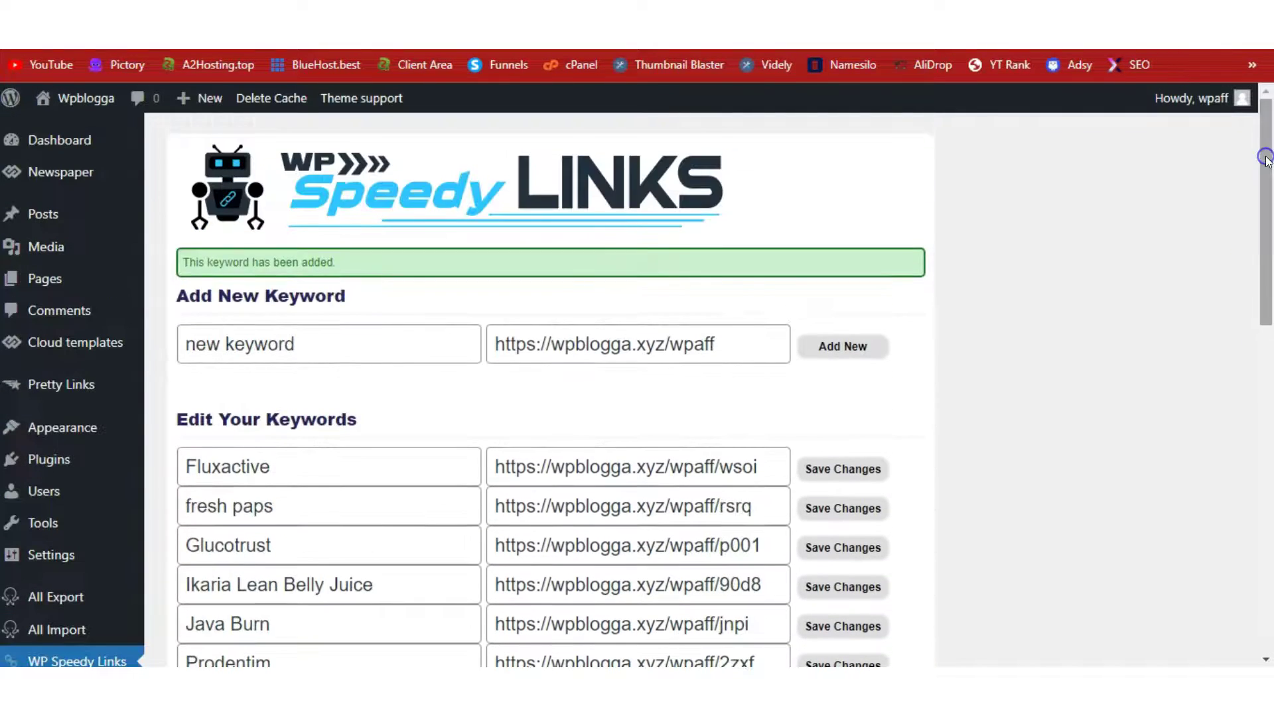
click(317, 332)
text(LeanBiome)
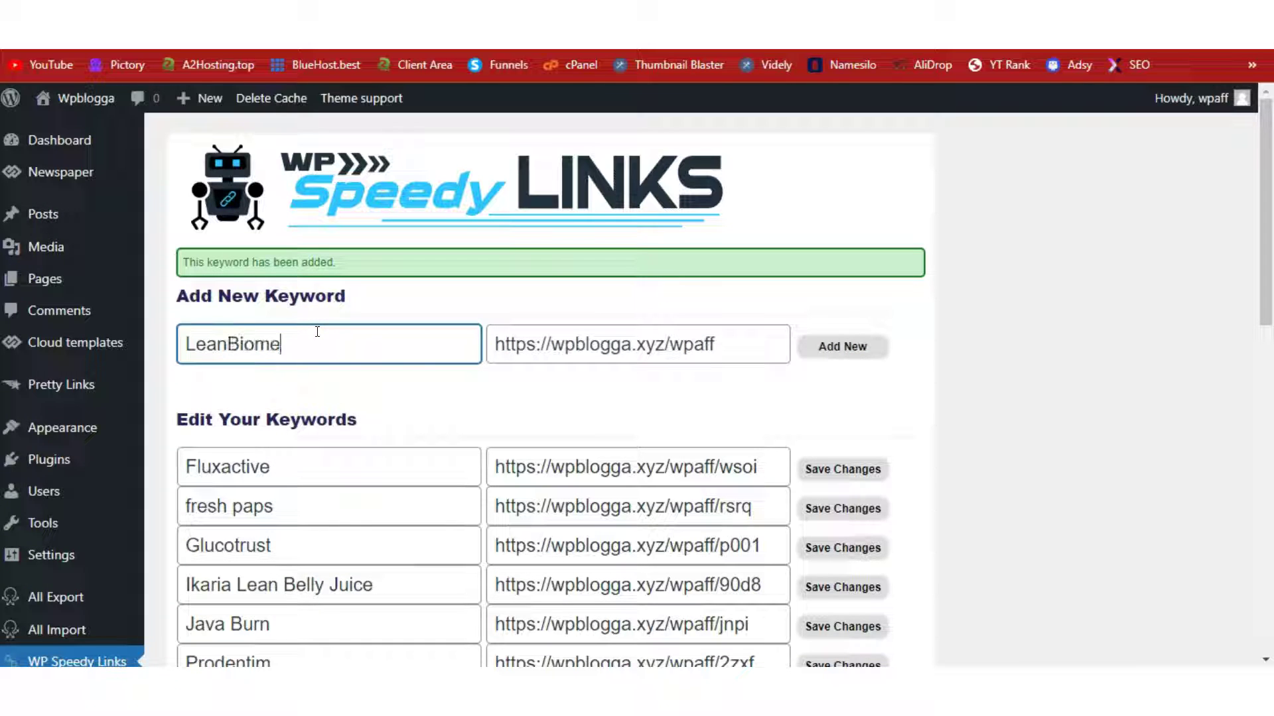
click(535, 354)
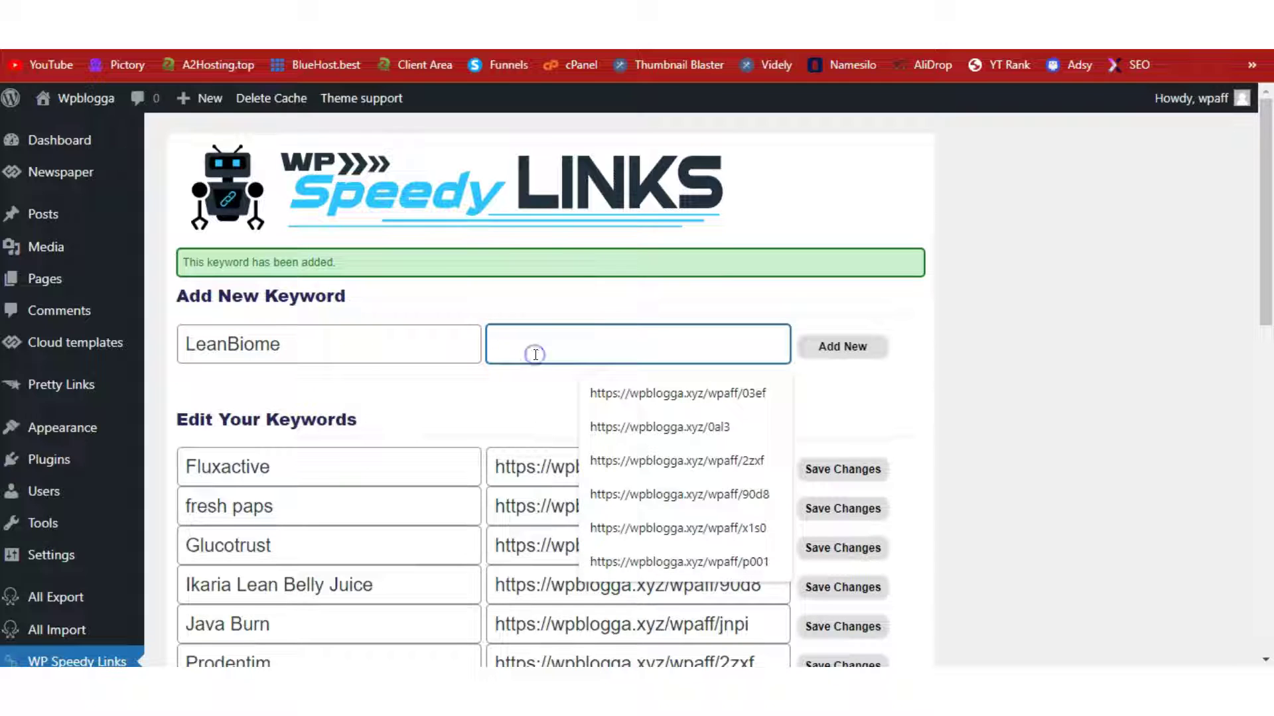
text(https://wpblogga.xyz/wpaff/jupp)
click(938, 398)
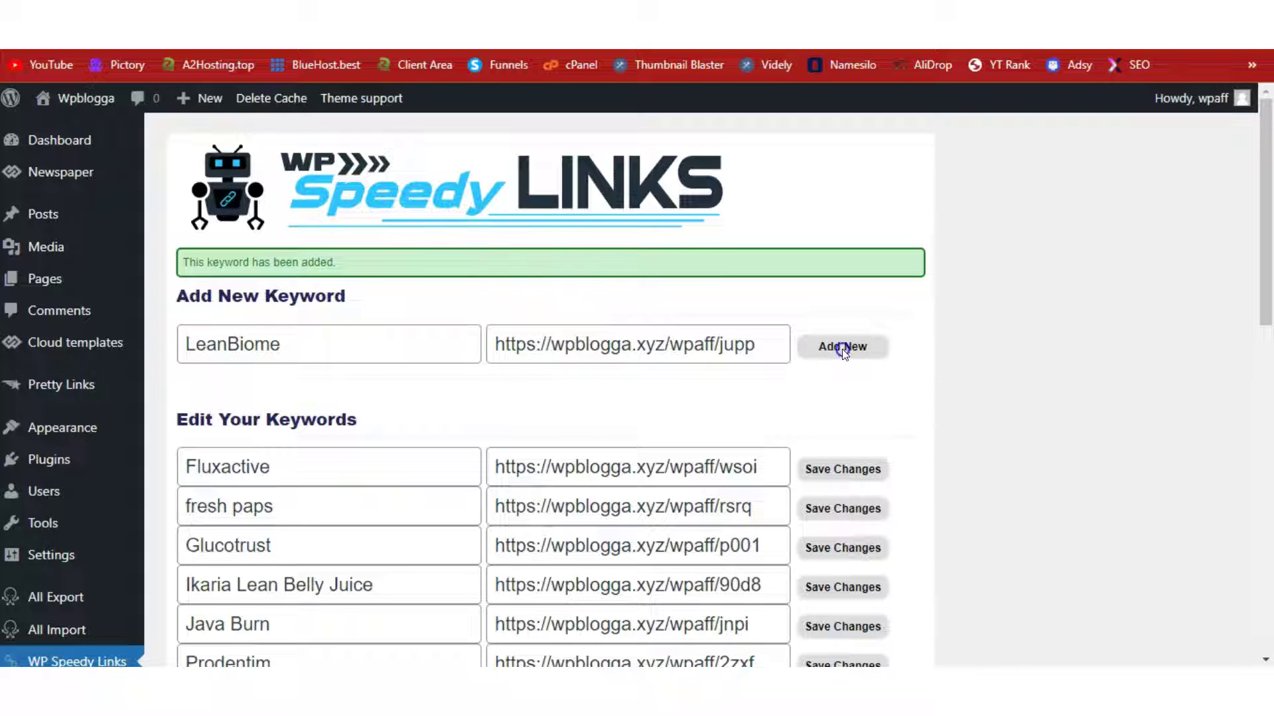
click(842, 348)
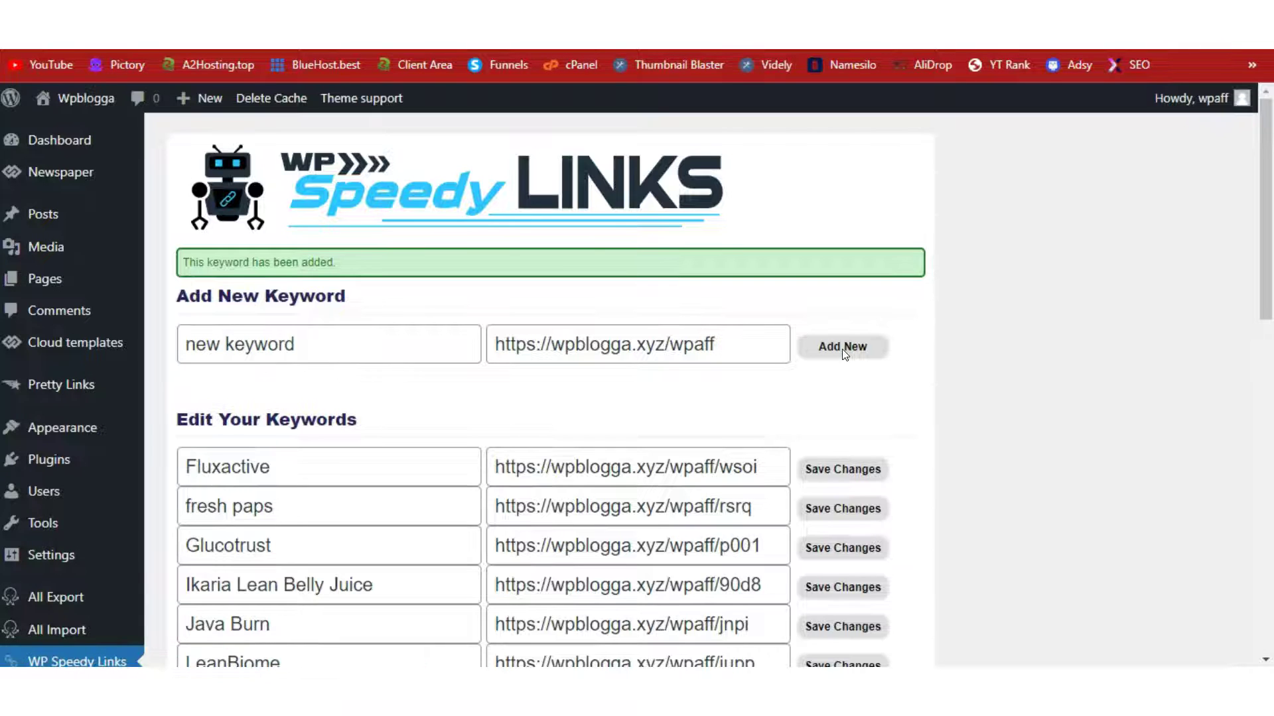
- Check the LeanBiome entry in the list of saved keywords
scroll(1264, 229, down, 3)
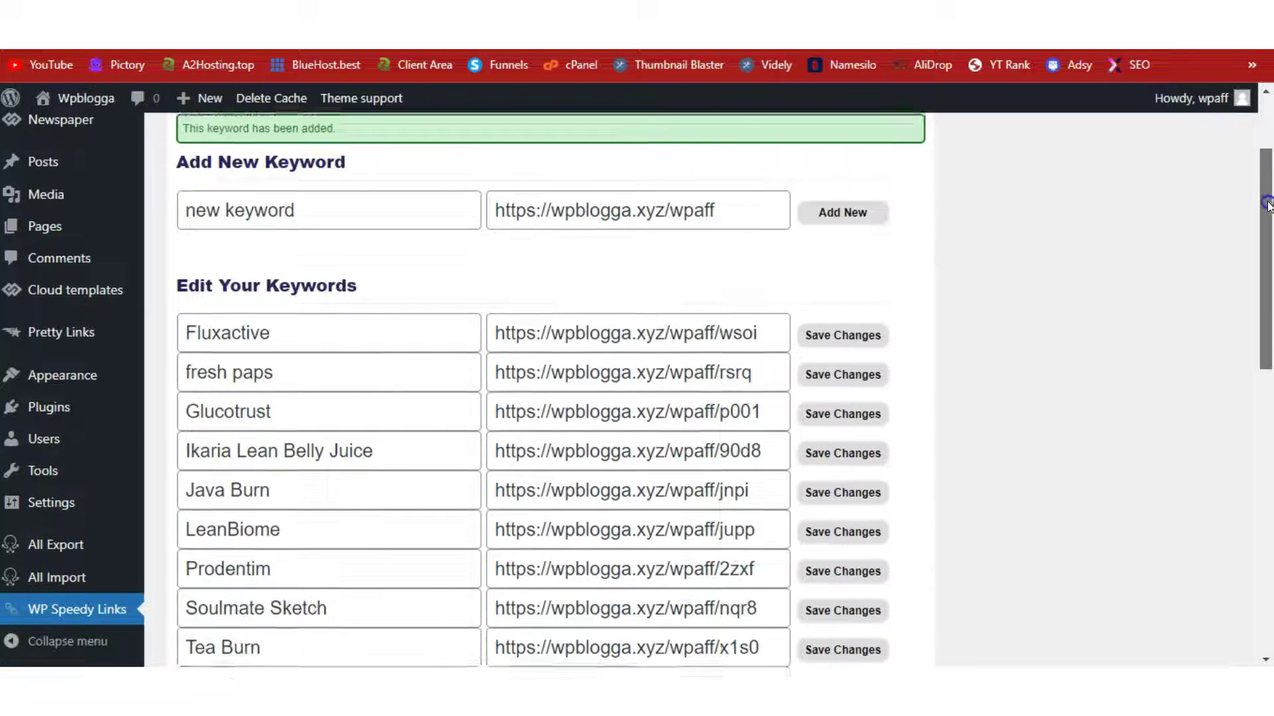
scroll(1267, 219, down, 1)
click(194, 455)
drag(194, 456, 276, 460)
click(572, 459)
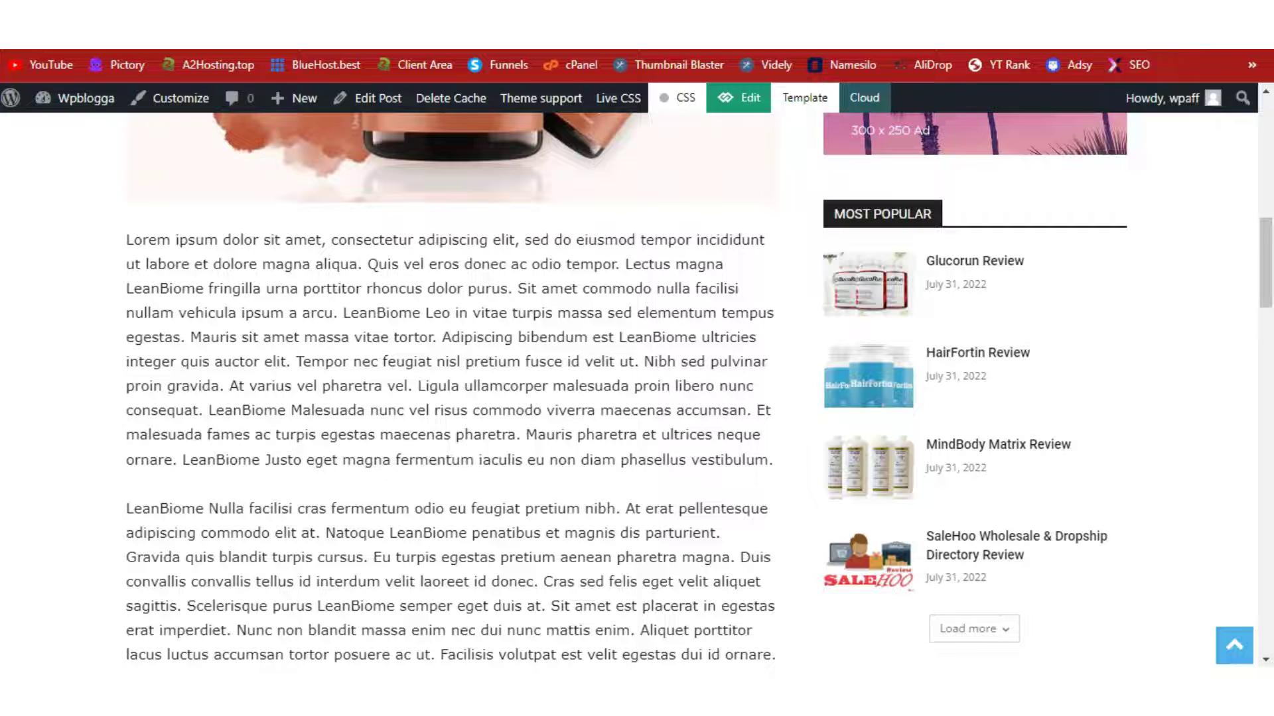
- Reload the published LeanBiome Review, follow the LeanBiome link opening the second paragraph, and look over the product's sales page and bottle pricing
key(F5)
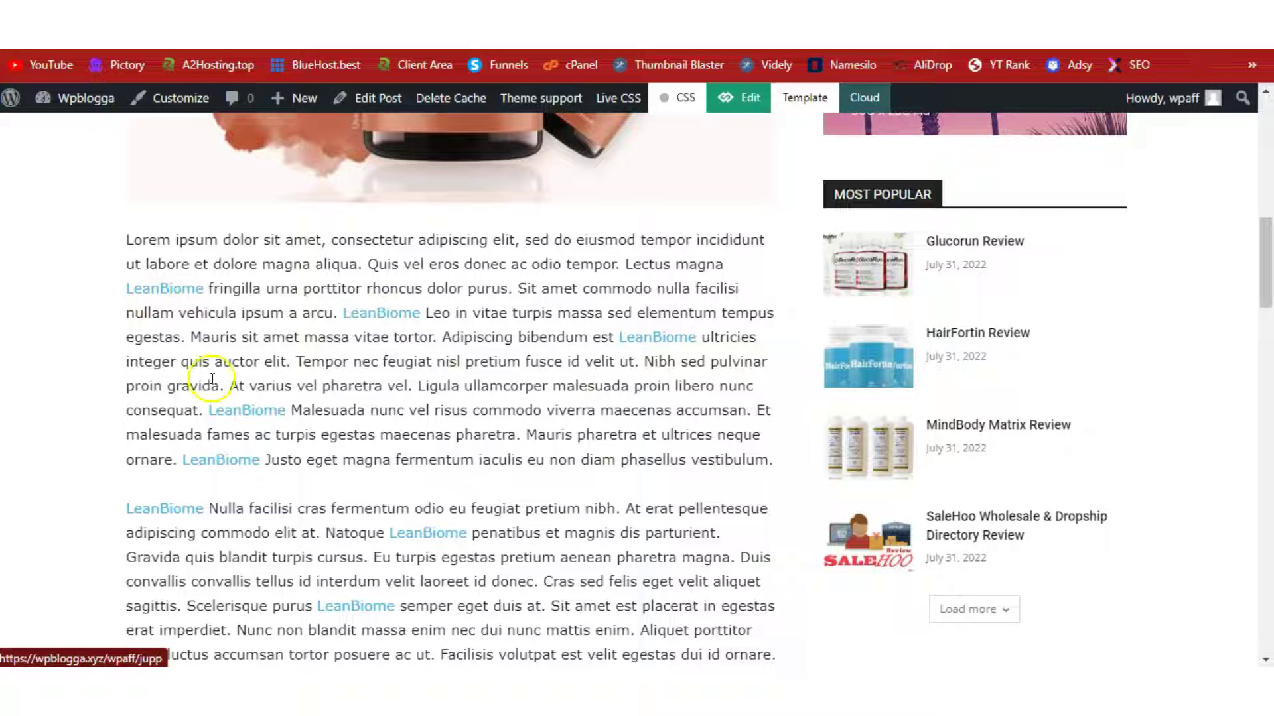
click(171, 509)
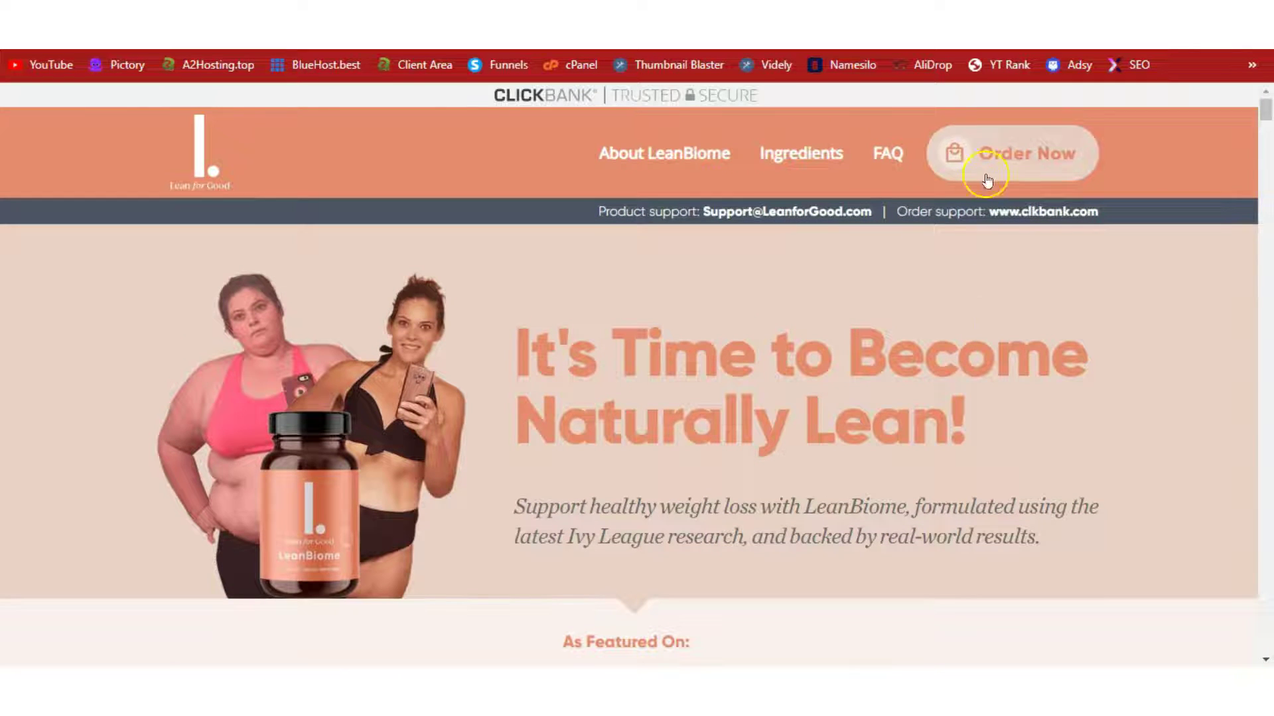
scroll(1268, 118, down, 1)
drag(1269, 116, 1245, 321)
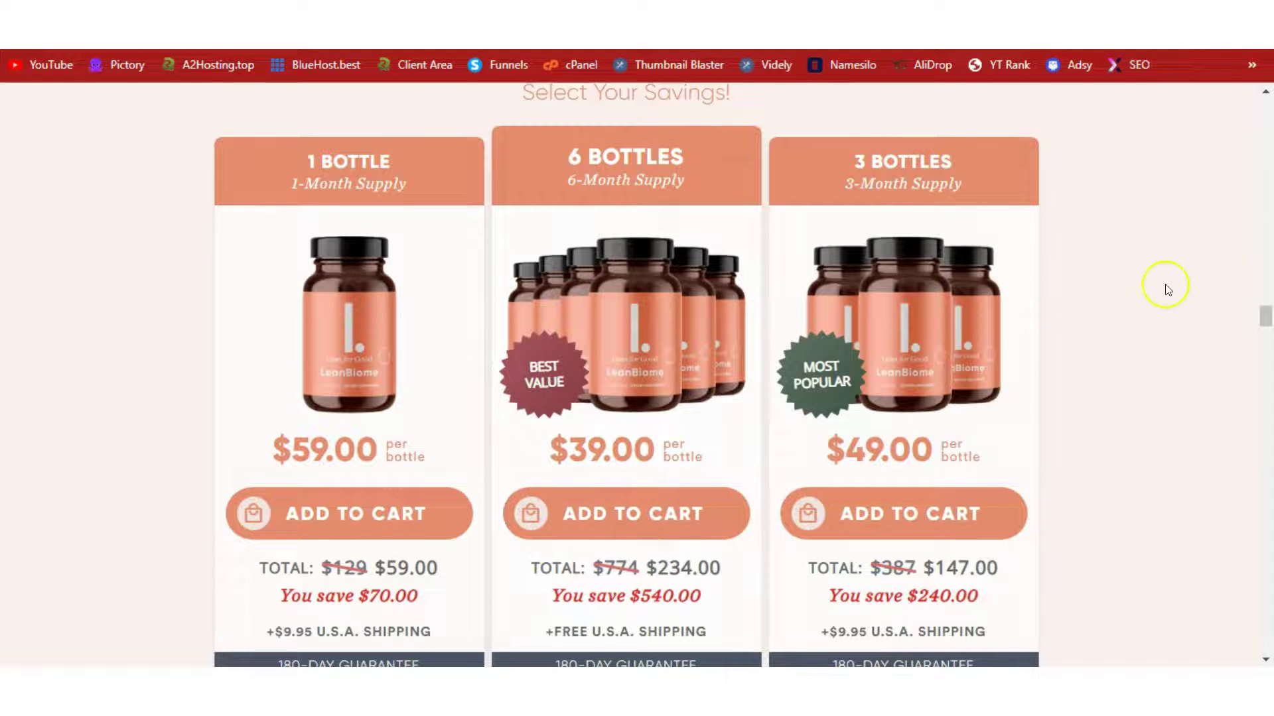
drag(1265, 312, 1269, 101)
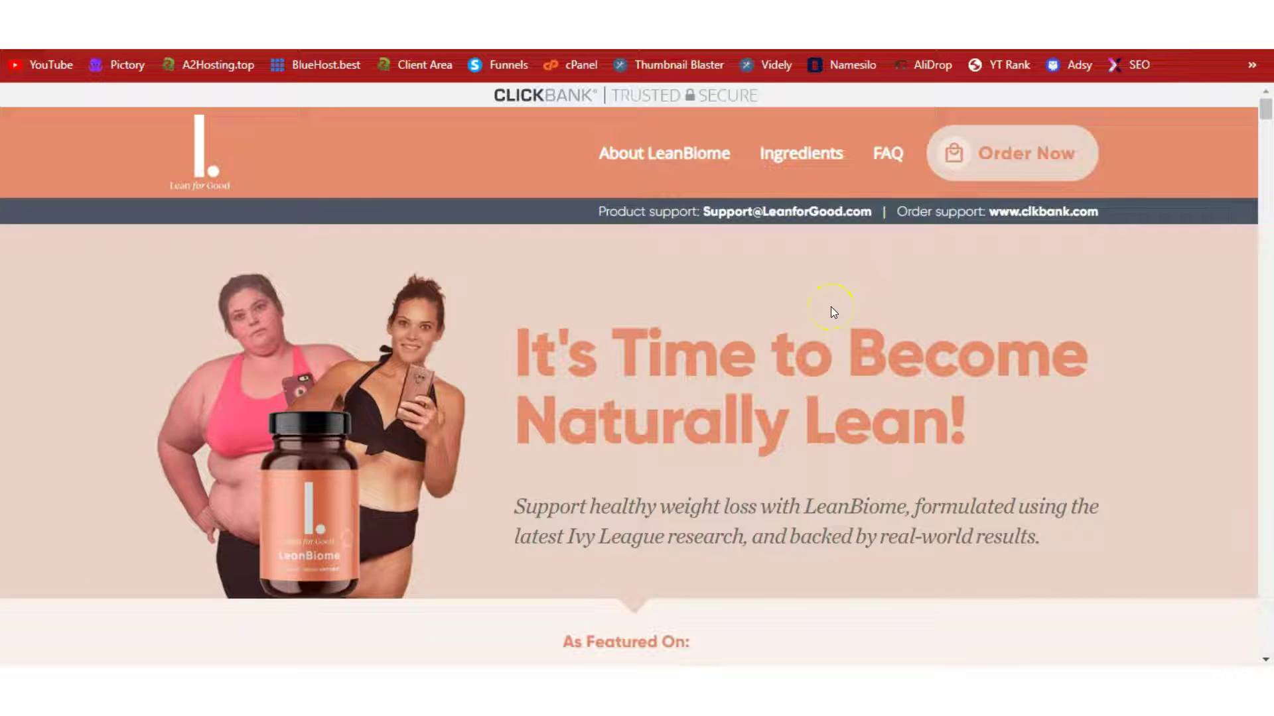
- Switch to the Google Images results for facebook groups
key(ctrl+Tab)
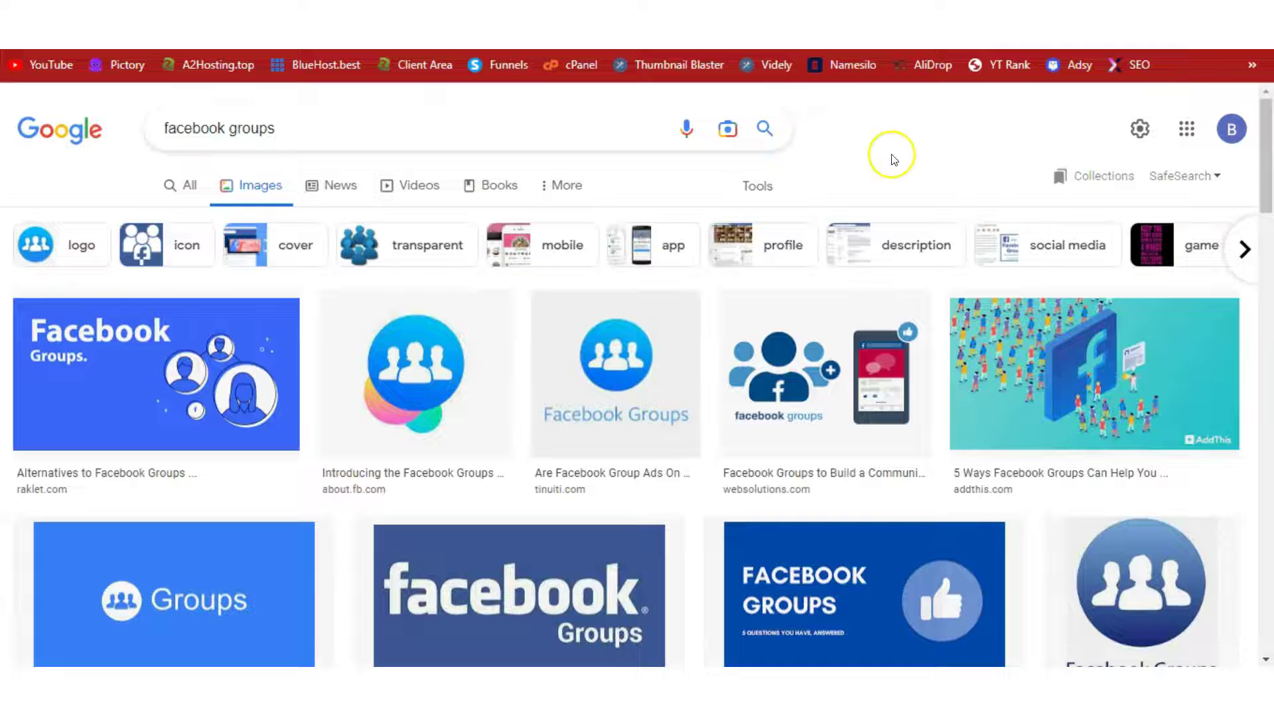
click(892, 157)
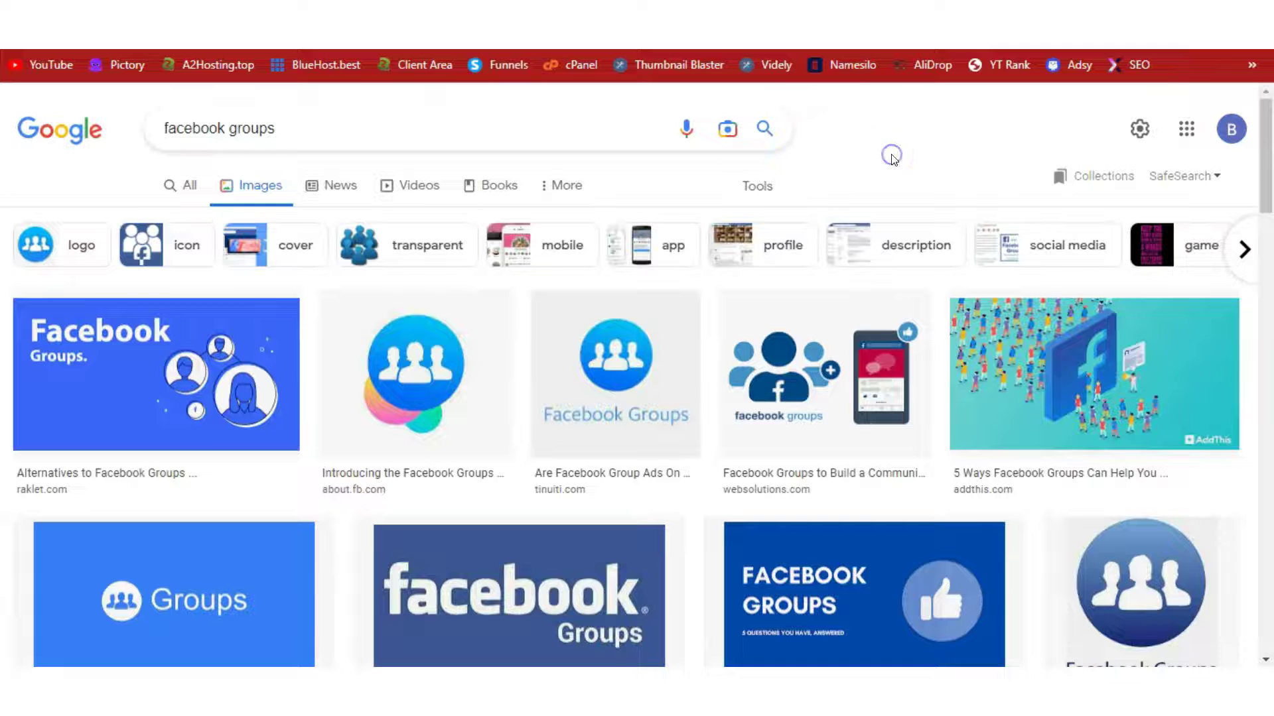